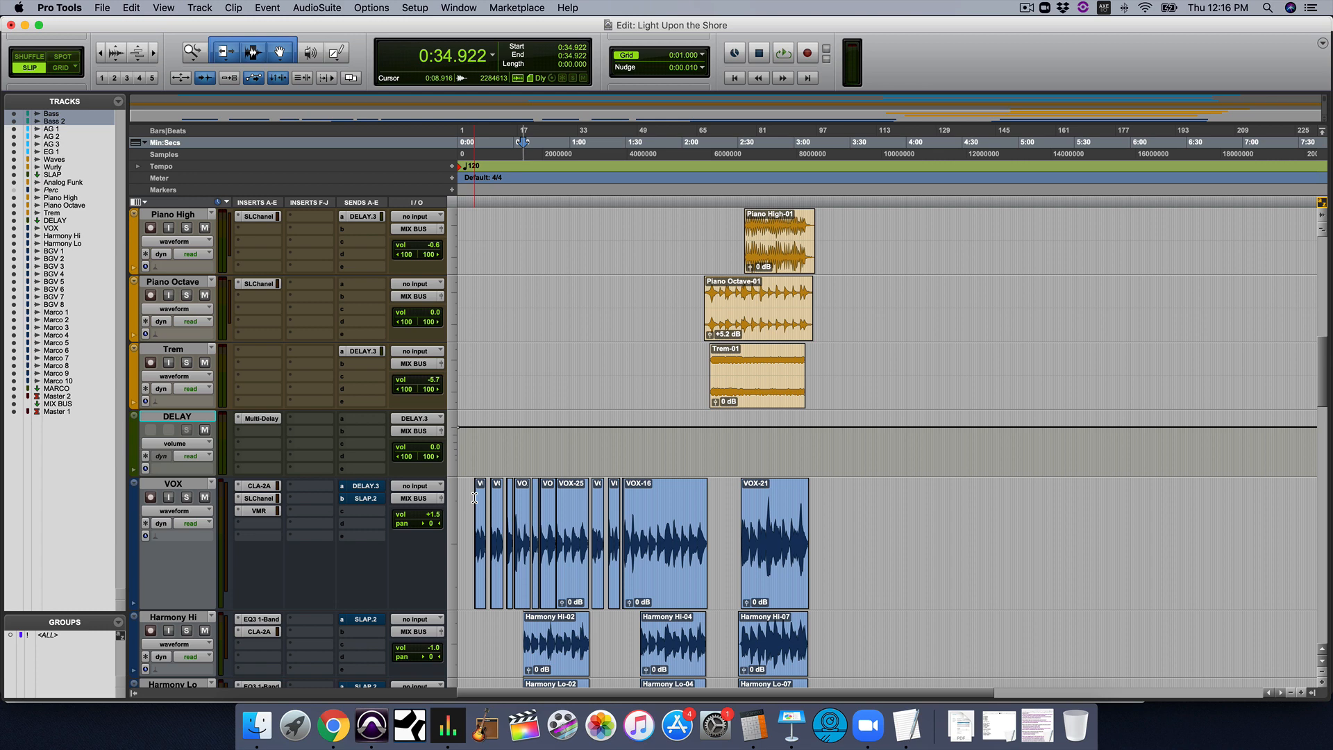
# Place the playback cursor at 0:30 in the timeline and listen to the full mix with its lead and harmony vocals
pyautogui.press('super+bracketright')
pyautogui.press('super+bracketright')
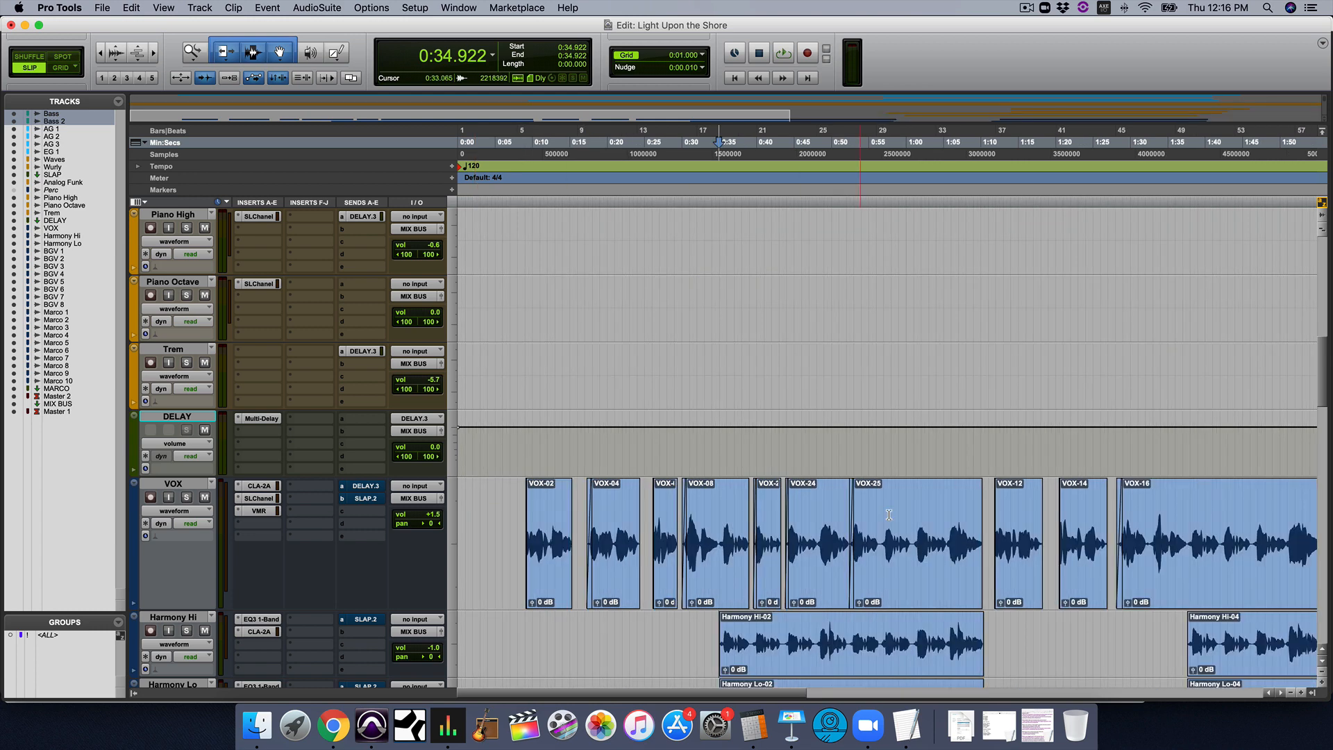
pyautogui.click(681, 625)
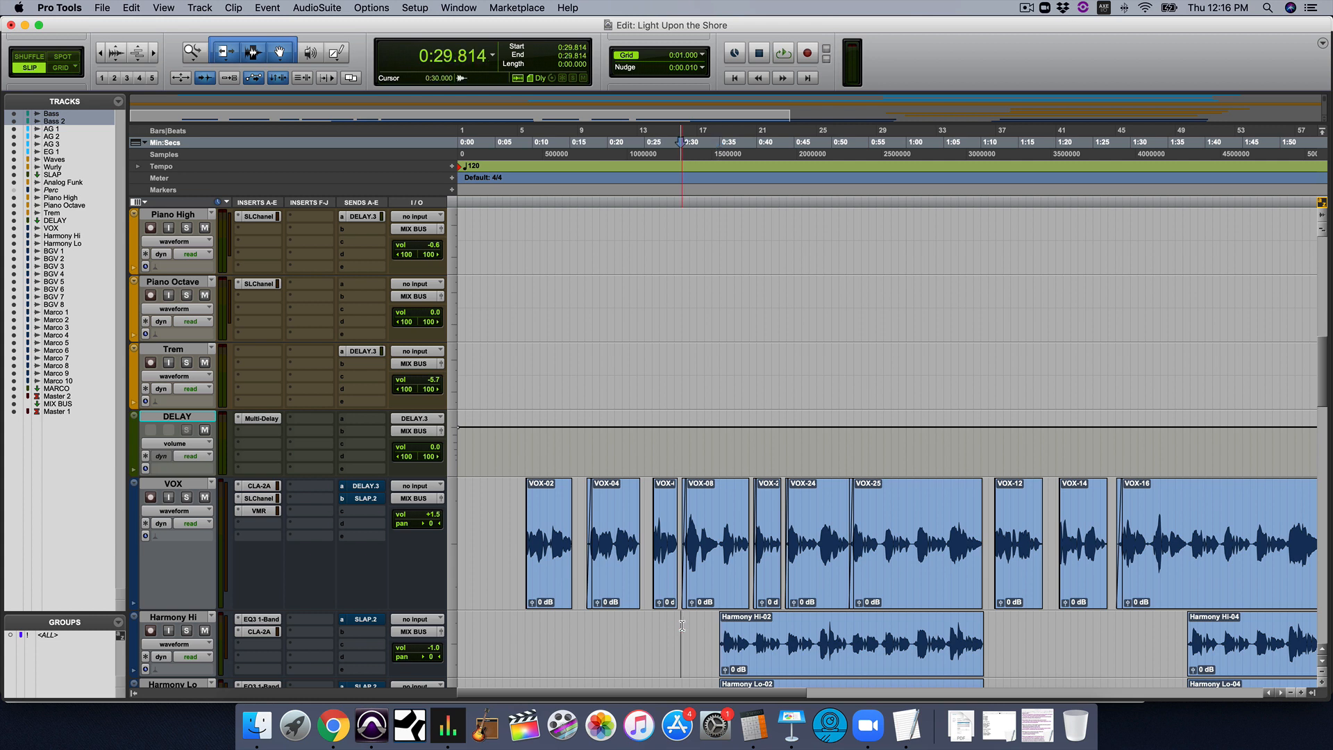
pyautogui.click(682, 625)
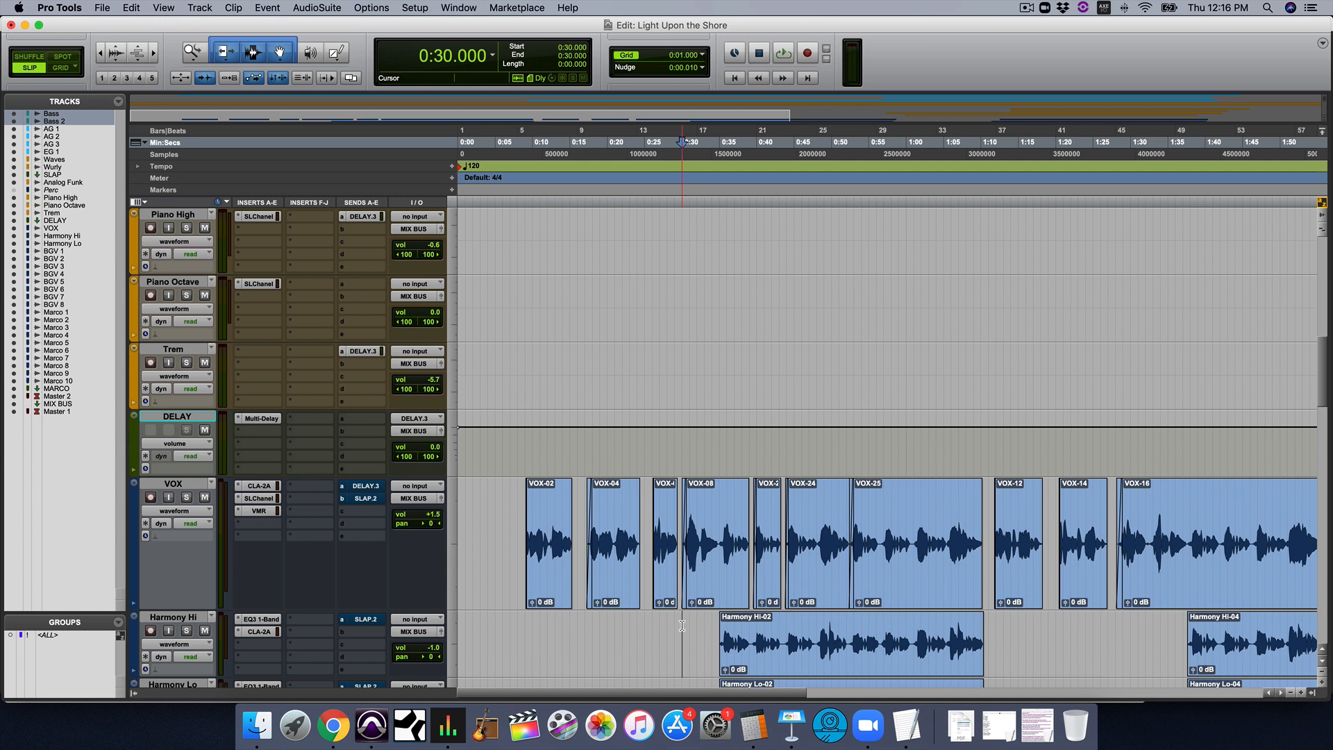
pyautogui.press('space')
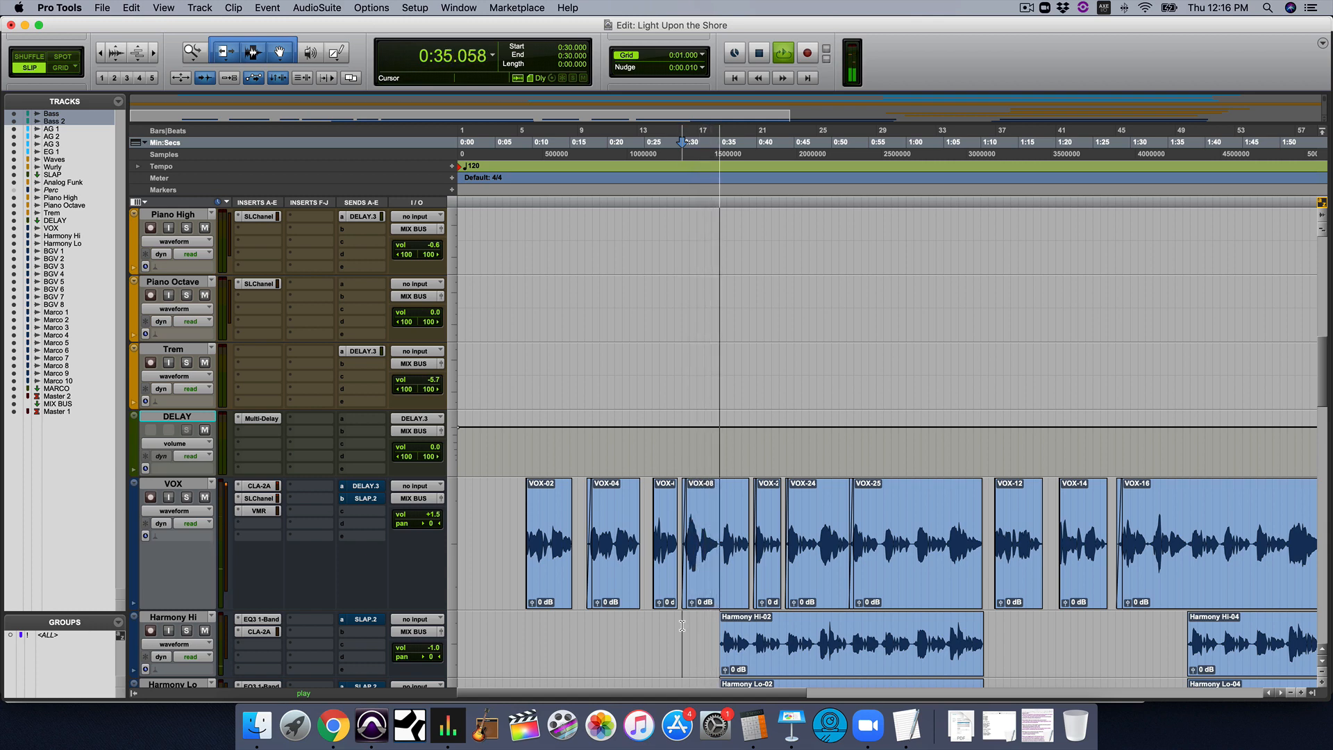
pyautogui.scroll(-4, 681, 625)
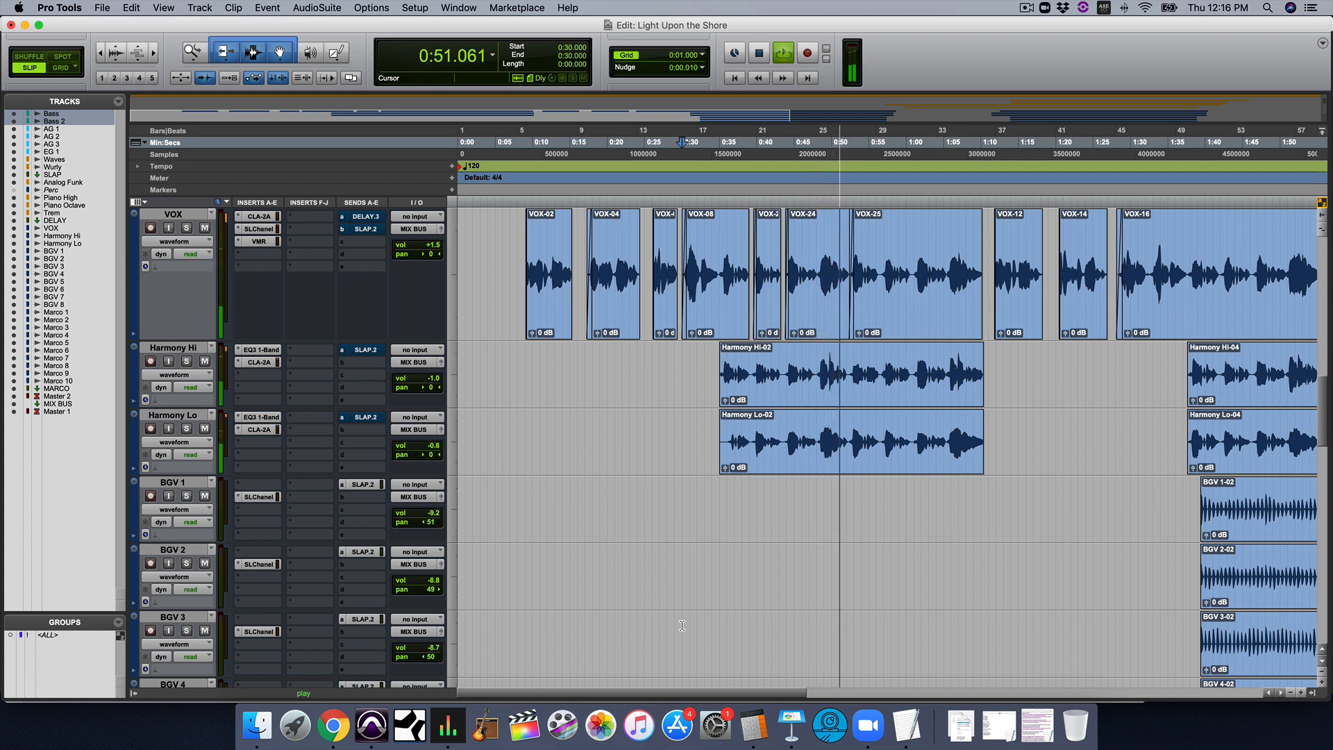
pyautogui.press('space')
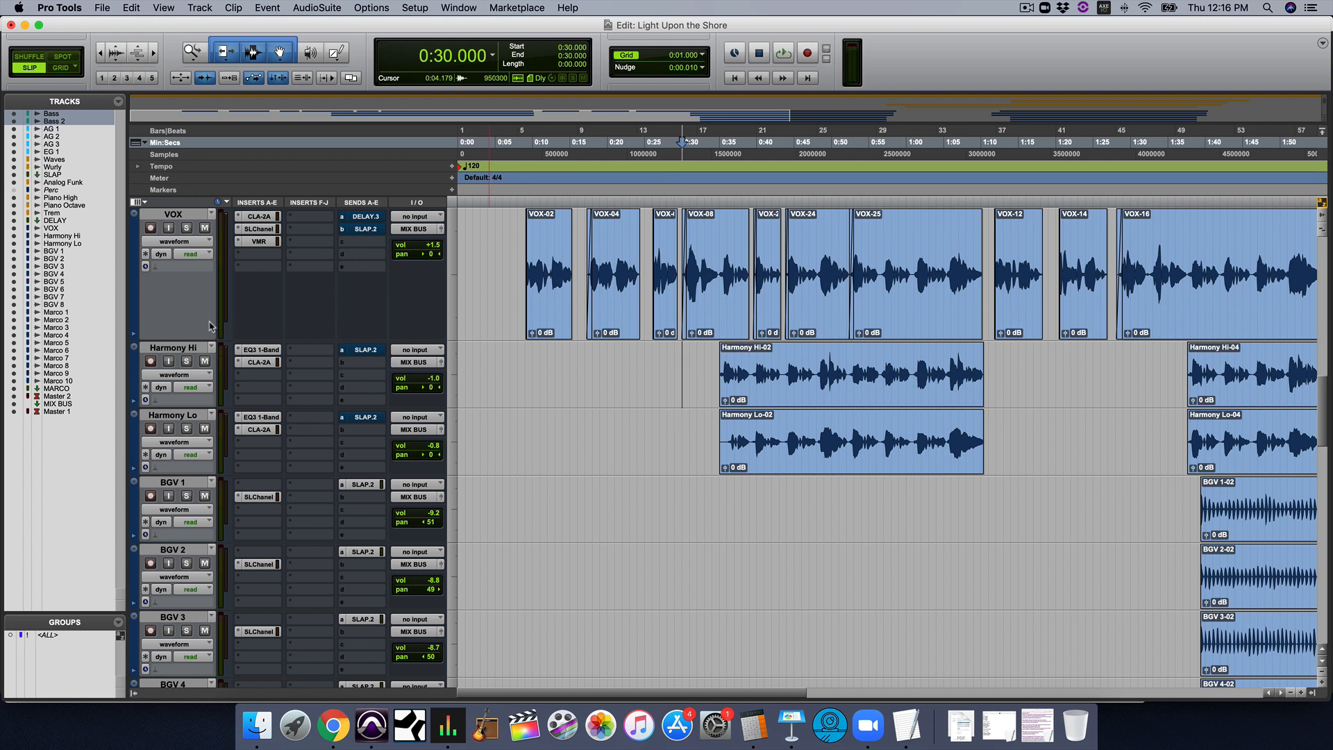
# Solo the VOX, Harmony Hi and Harmony Lo tracks and audition them over the Harmony Lo-02 clip
pyautogui.click(186, 227)
pyautogui.click(186, 361)
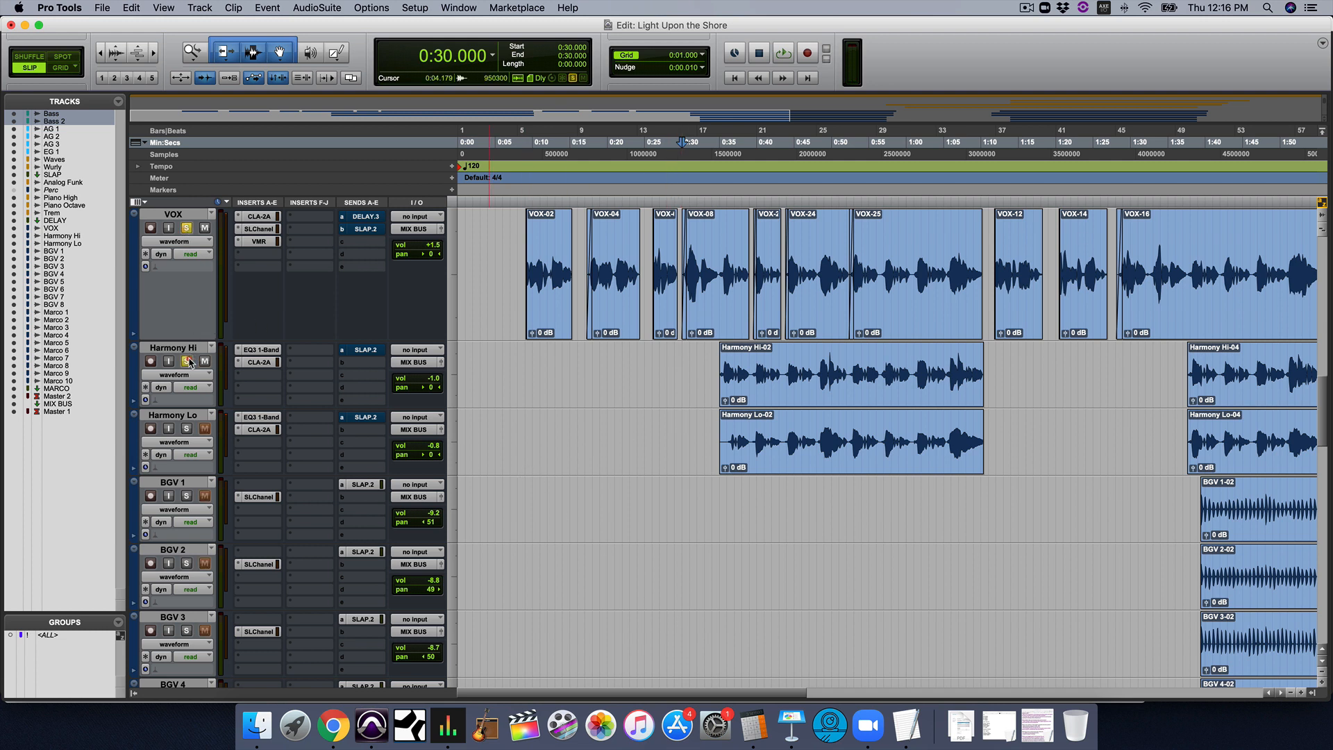
pyautogui.click(186, 428)
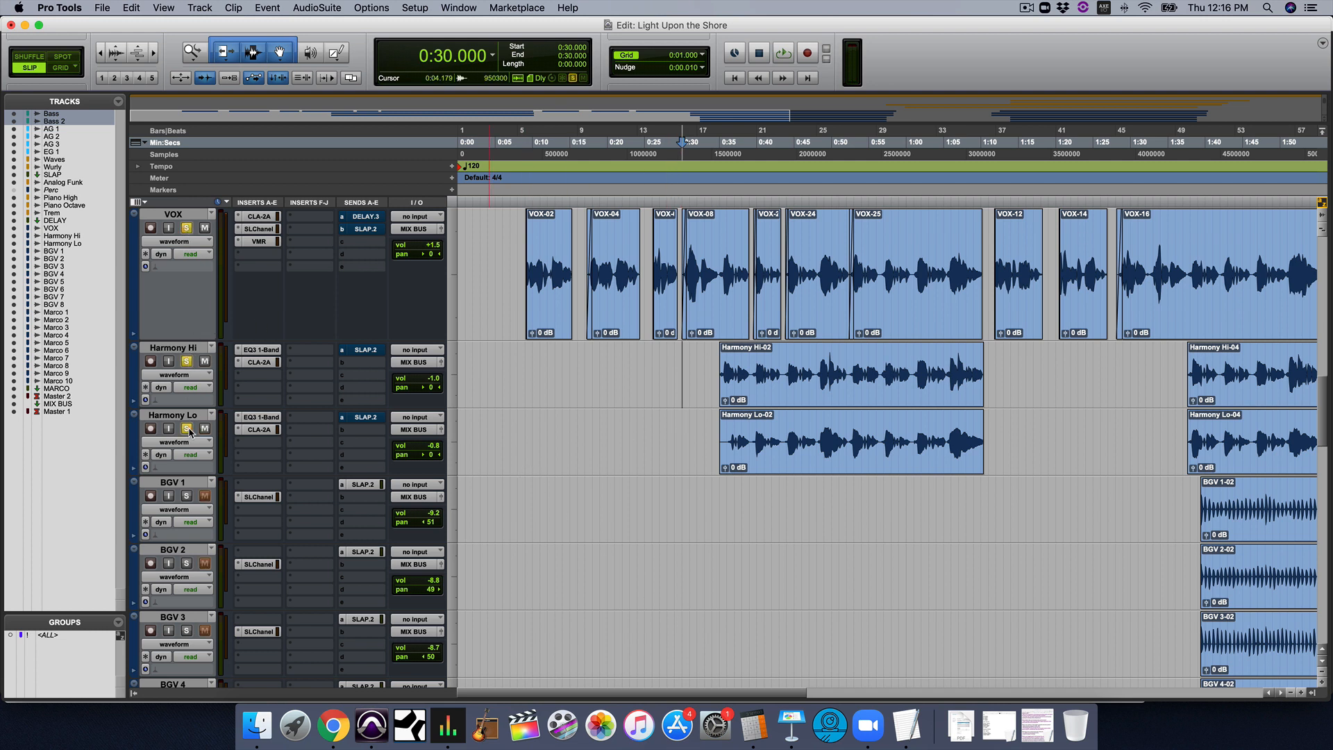
pyautogui.click(786, 446)
pyautogui.press('space')
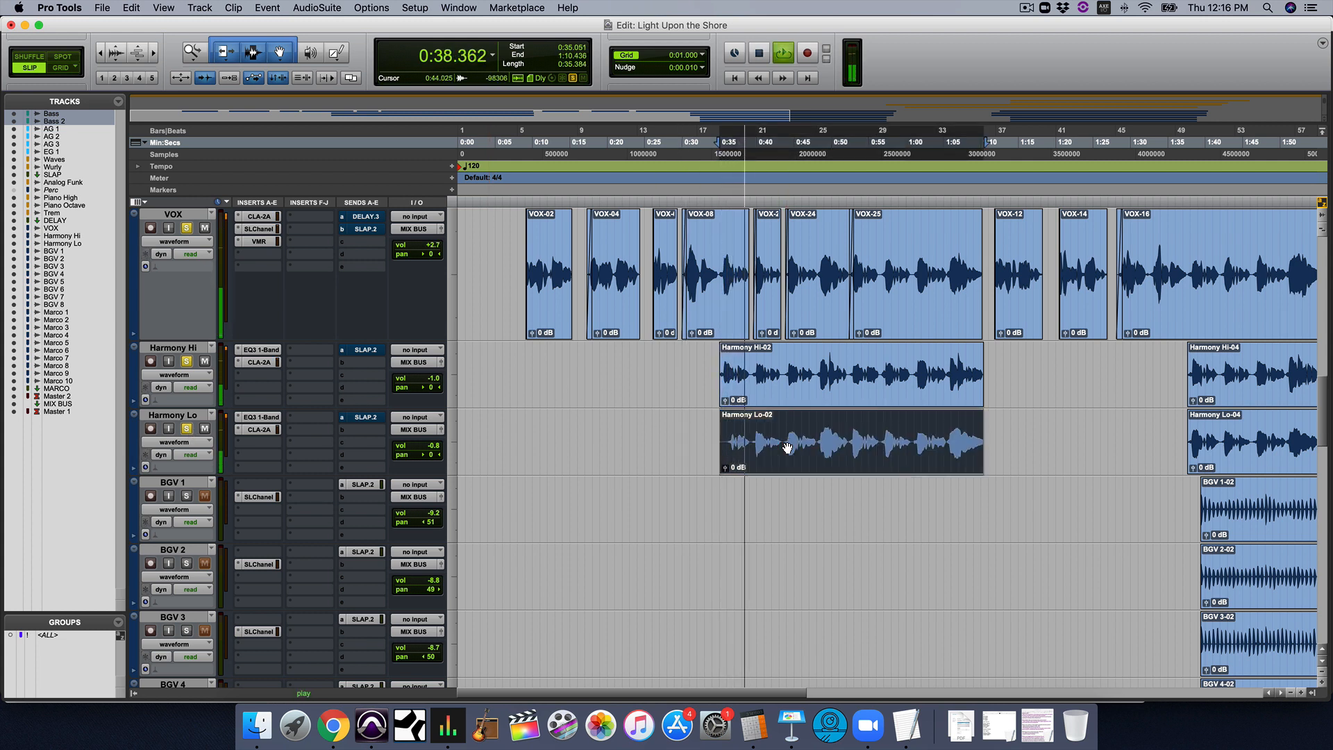
pyautogui.press('space')
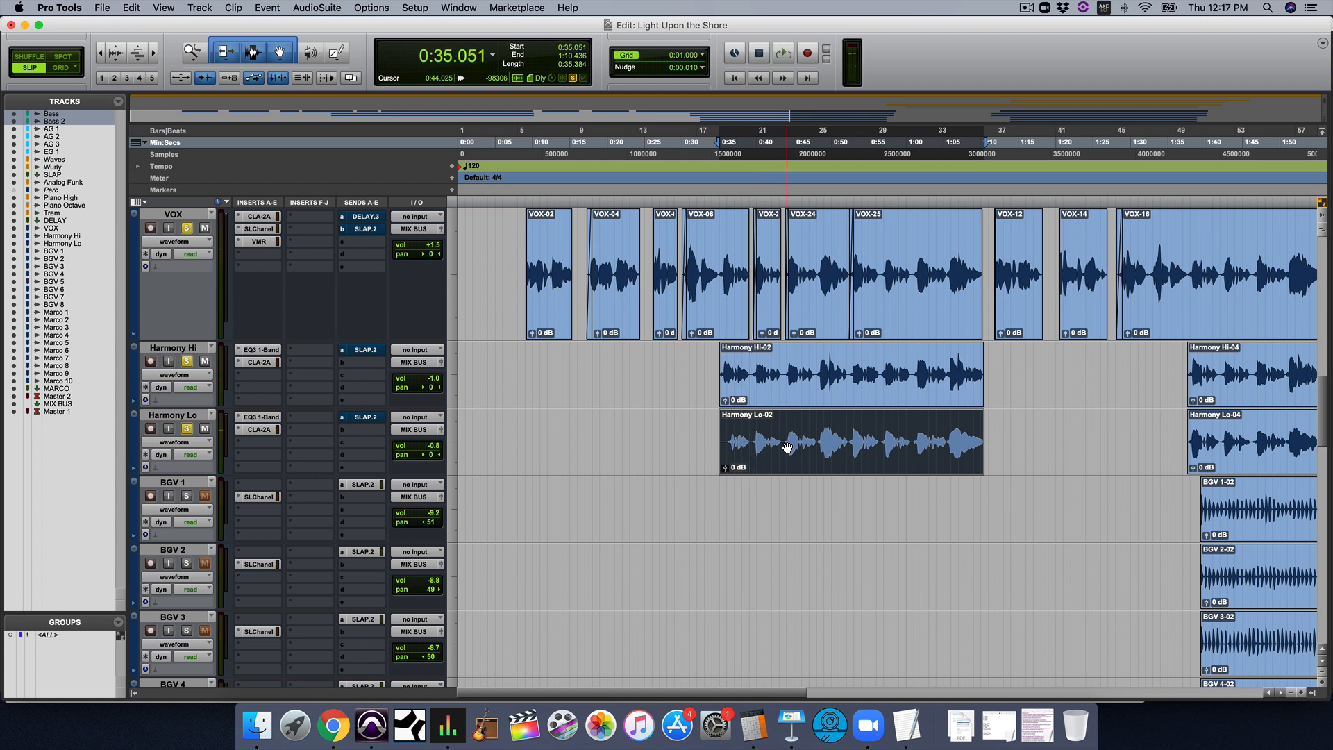
# Clear the vocal solos and play the full mix from about 1:35, just before the Harmony Hi-04 clip
pyautogui.hscroll(5, 786, 445)
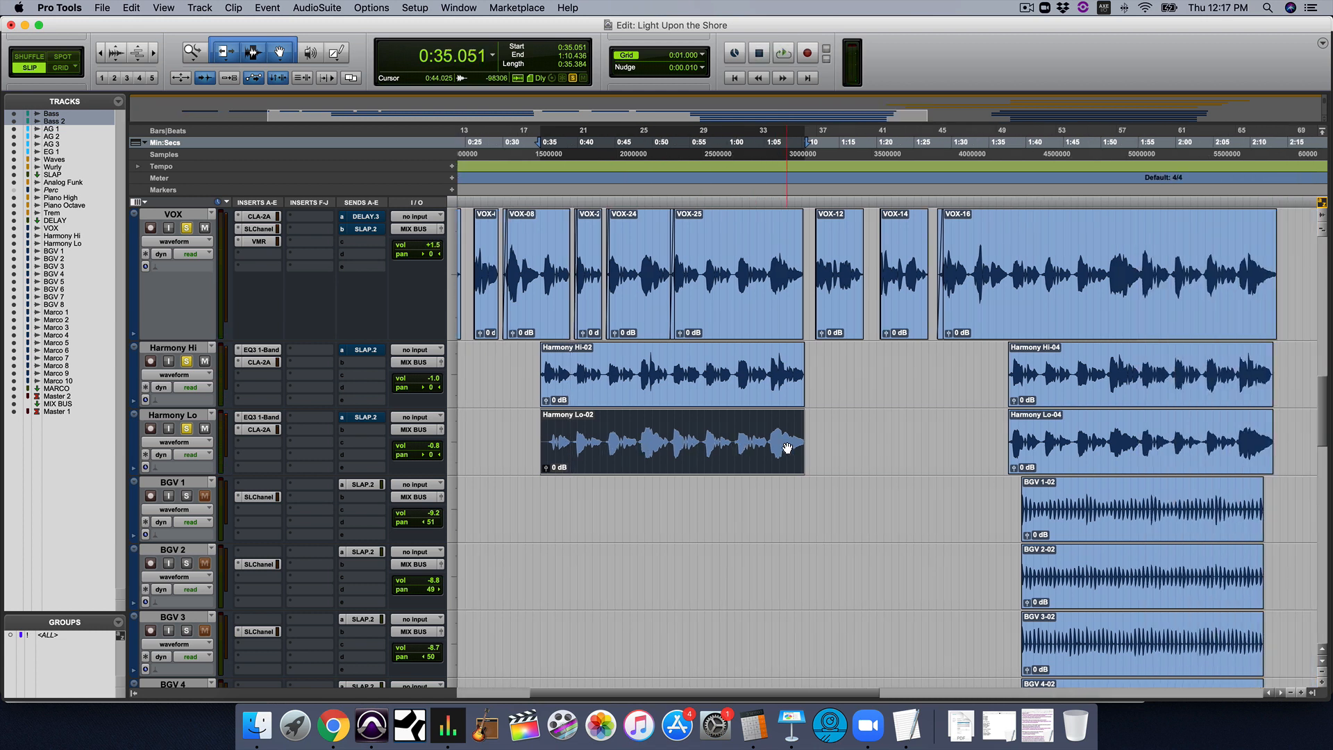
pyautogui.keyDown('alt'); pyautogui.click(188, 361); pyautogui.keyUp('alt')
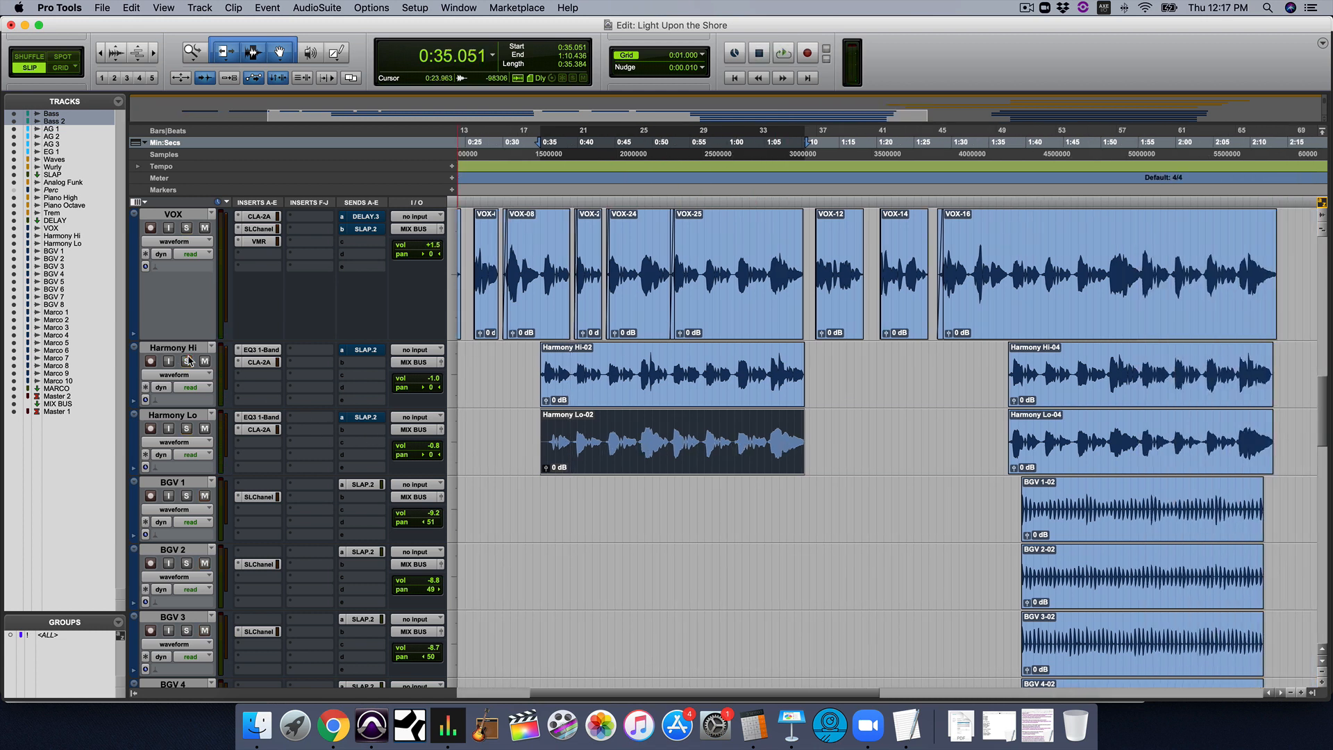
pyautogui.click(990, 364)
pyautogui.press('space')
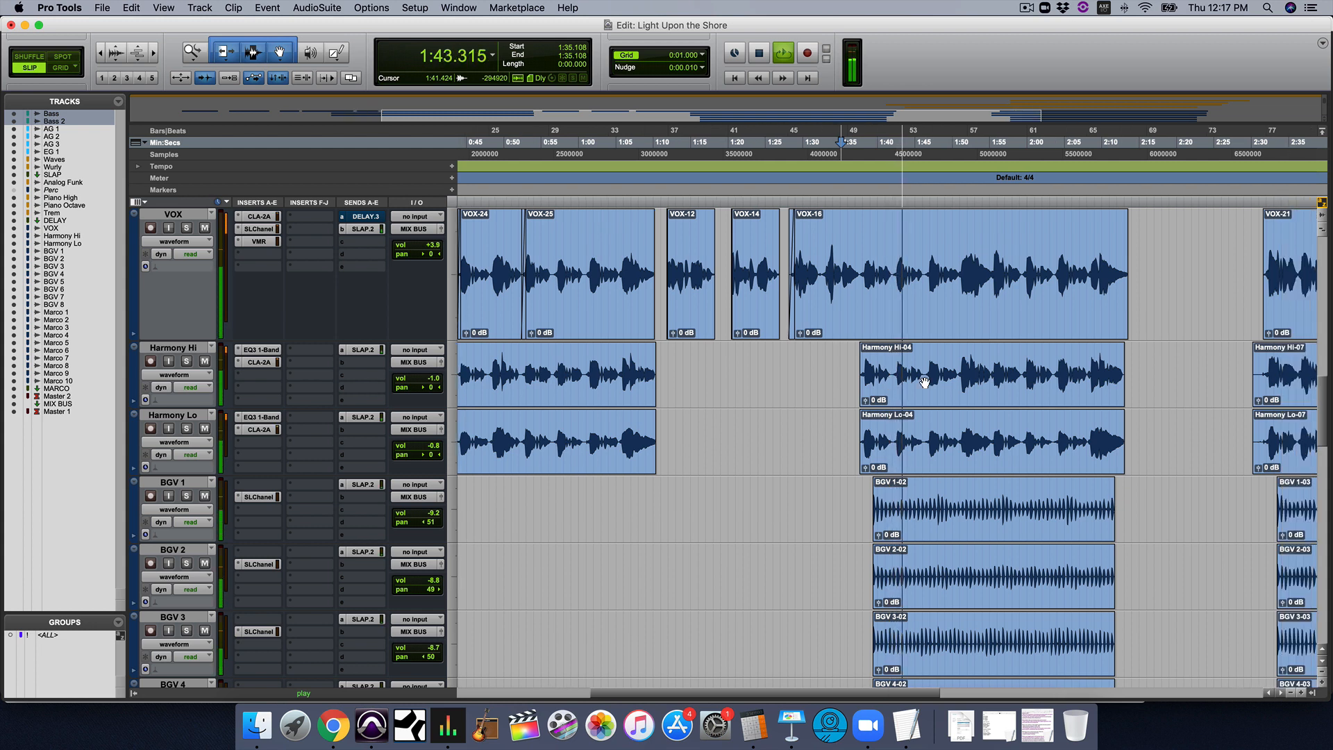
# Solo VOX, Harmony Hi and Harmony Lo during playback, listen to the vocals alone and stop
pyautogui.click(186, 228)
pyautogui.click(187, 361)
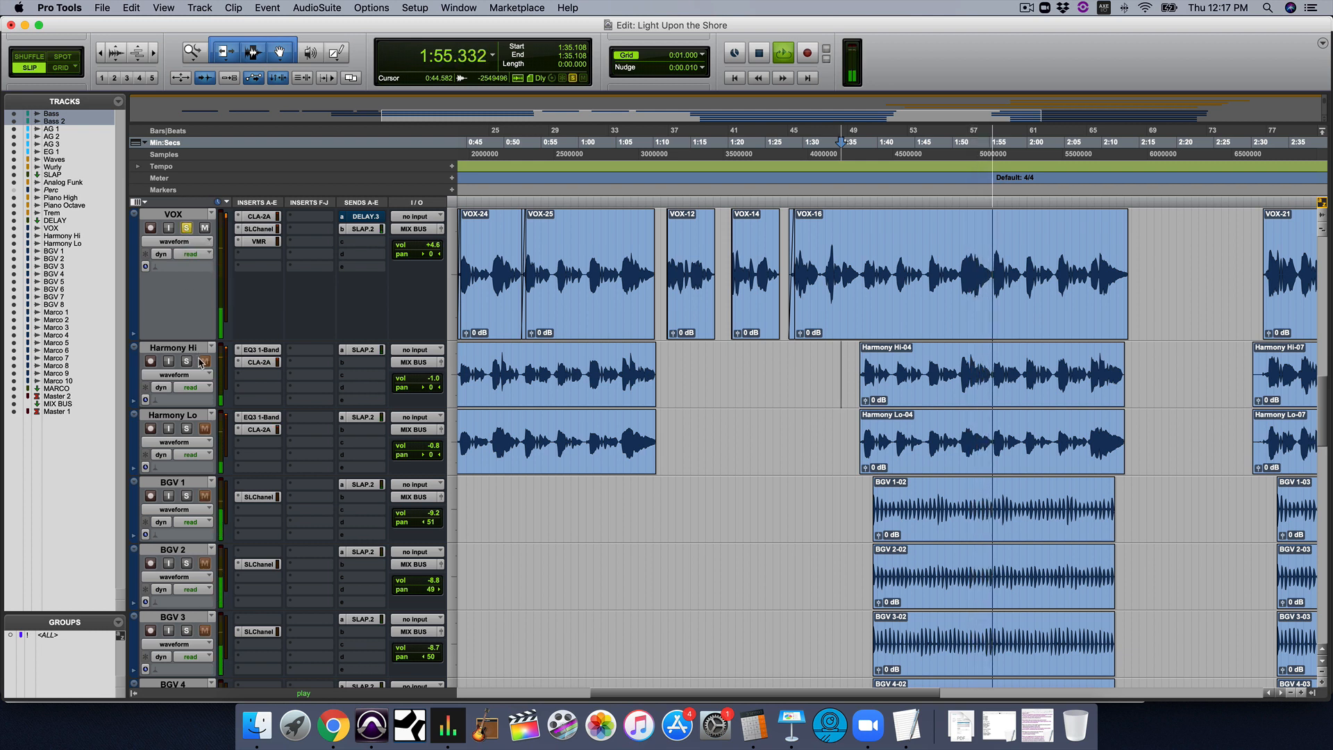
pyautogui.click(186, 428)
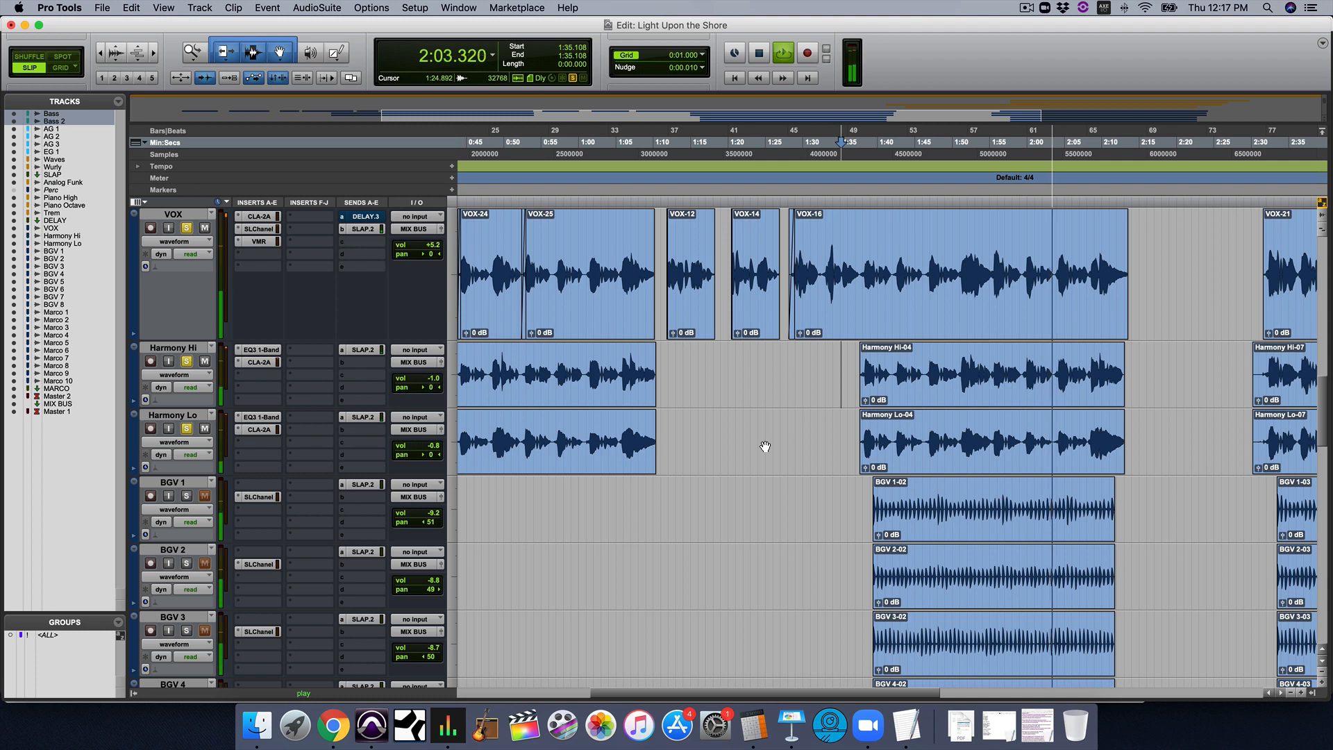
pyautogui.press('space')
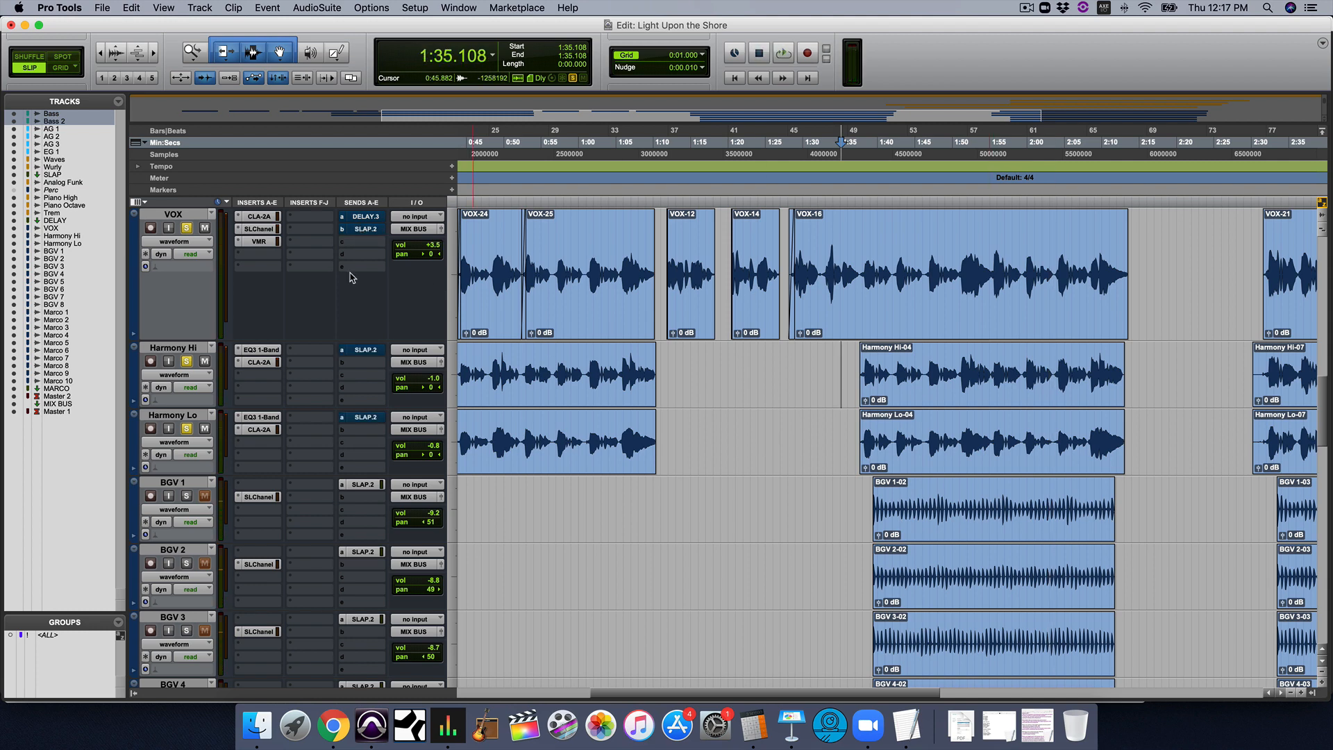
# Switch to the Mix window, select the SLAP track and examine its Mod Delay III settings, then close the plug-in
pyautogui.press('super+equal')
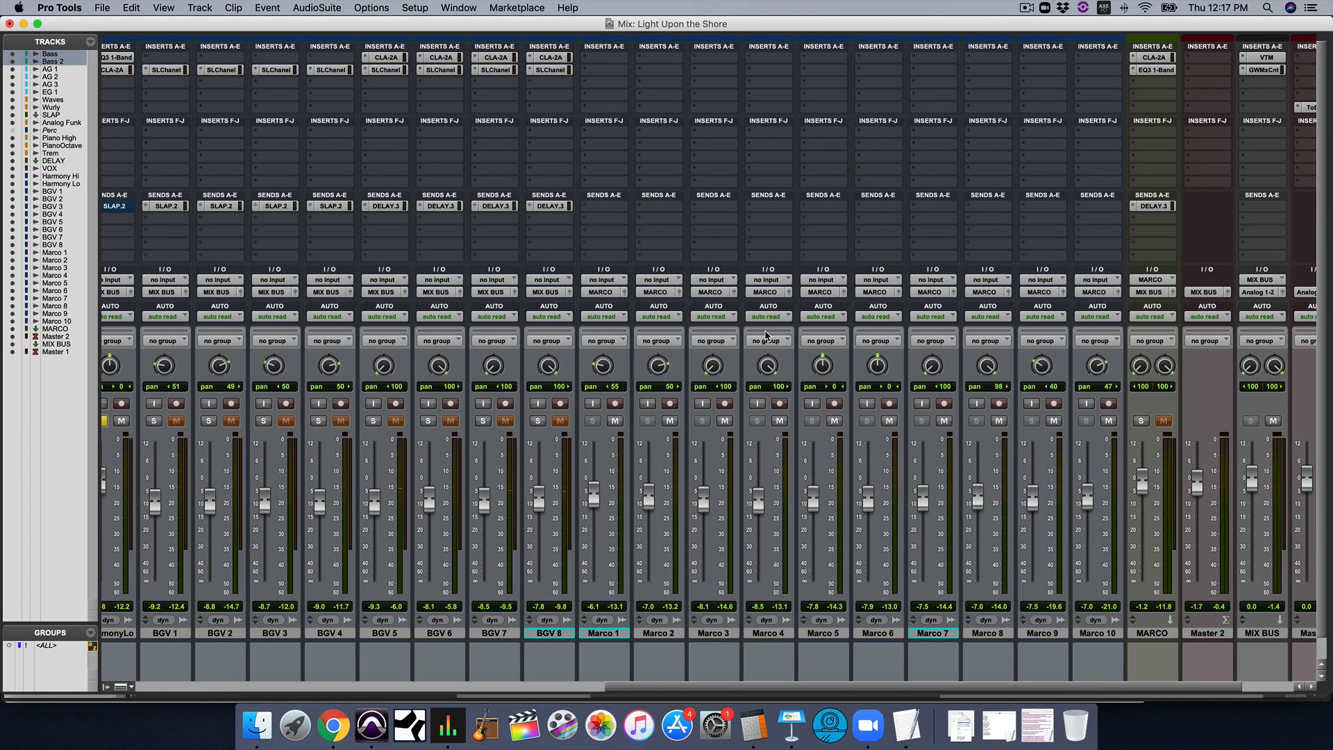
pyautogui.hscroll(-10, 1064, 372)
pyautogui.scroll(-1, 1064, 372)
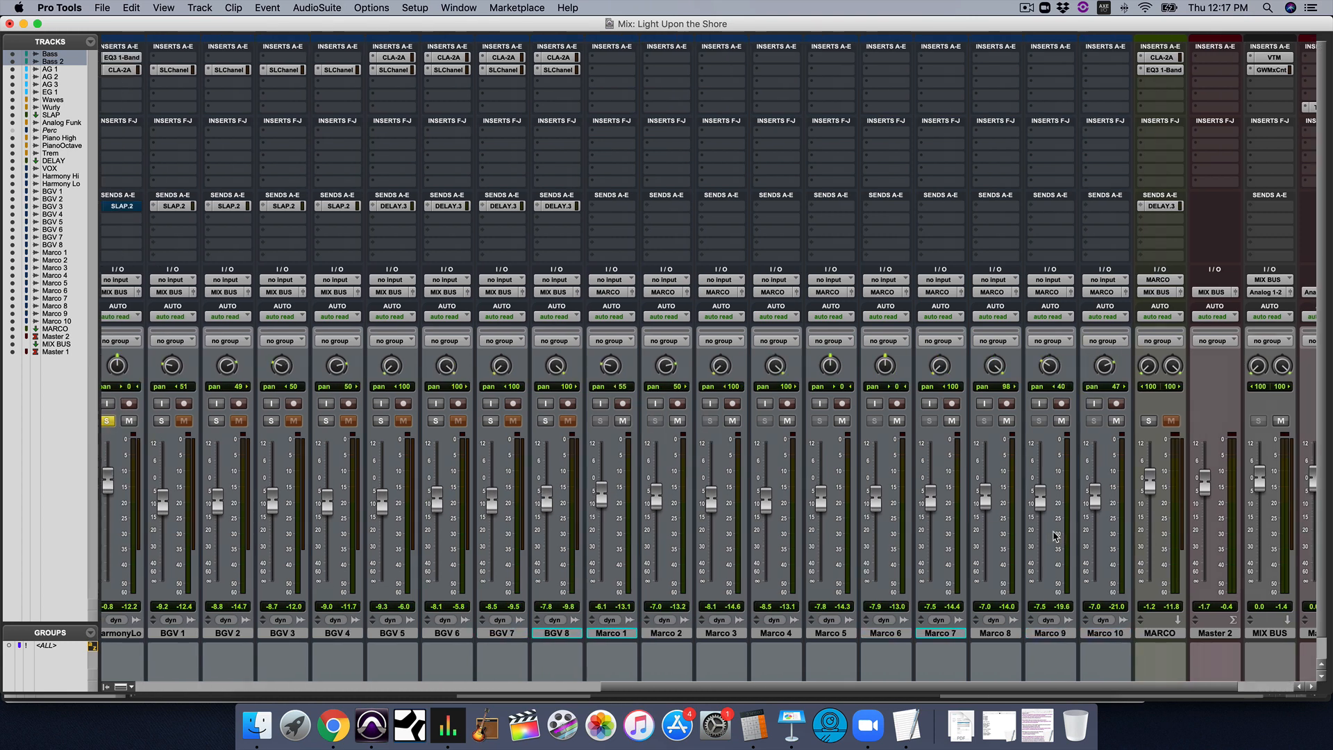
pyautogui.hscroll(-7, 456, 495)
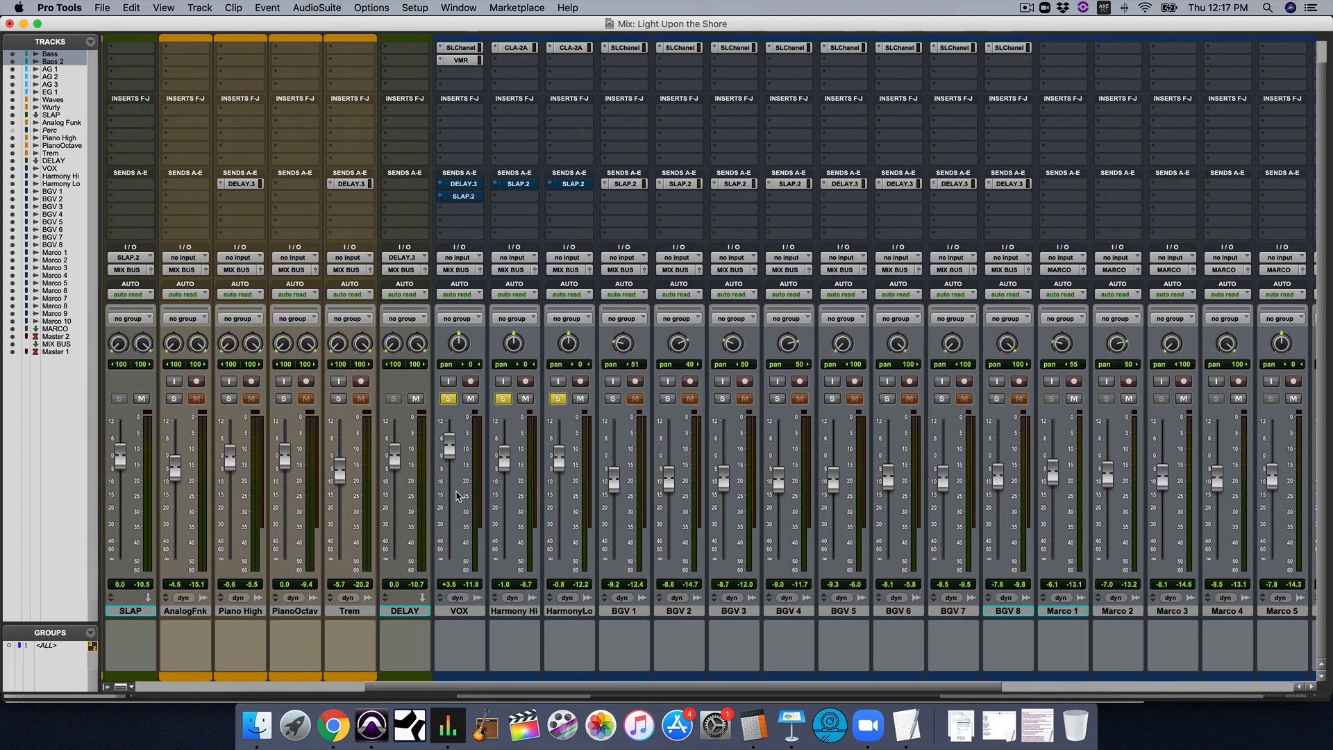
pyautogui.click(360, 615)
pyautogui.scroll(2, 354, 445)
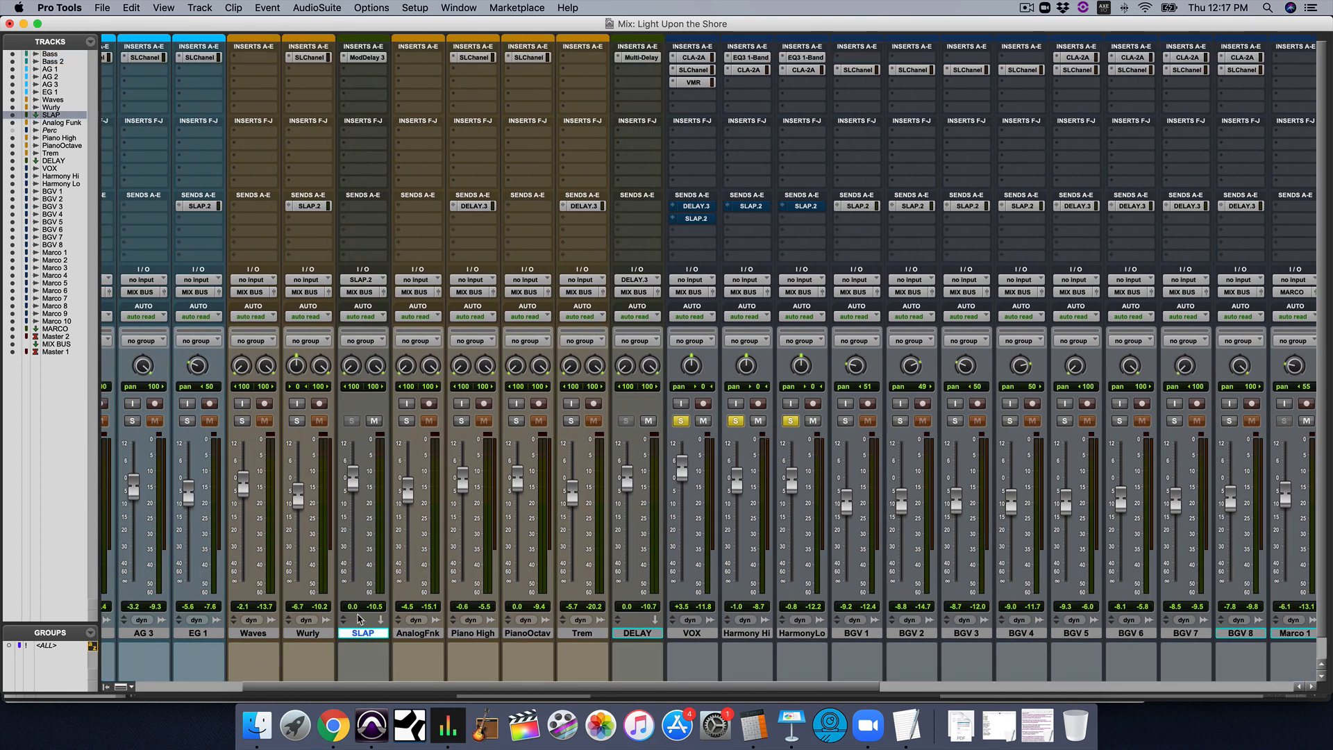
pyautogui.click(363, 57)
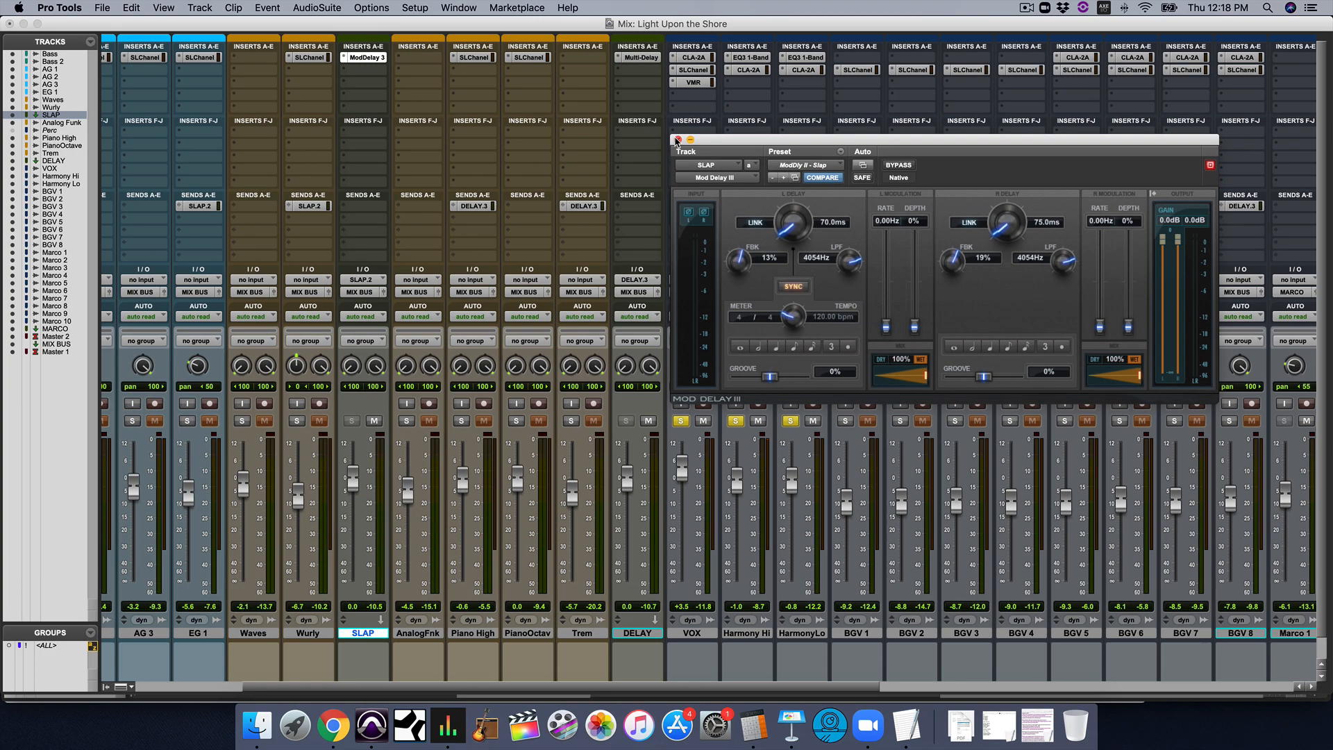
pyautogui.click(134, 100)
# Play the soloed vocals with their slap delay, return to the Edit window and set the cursor near the Harmony Hi-04 clip's start
pyautogui.press('space')
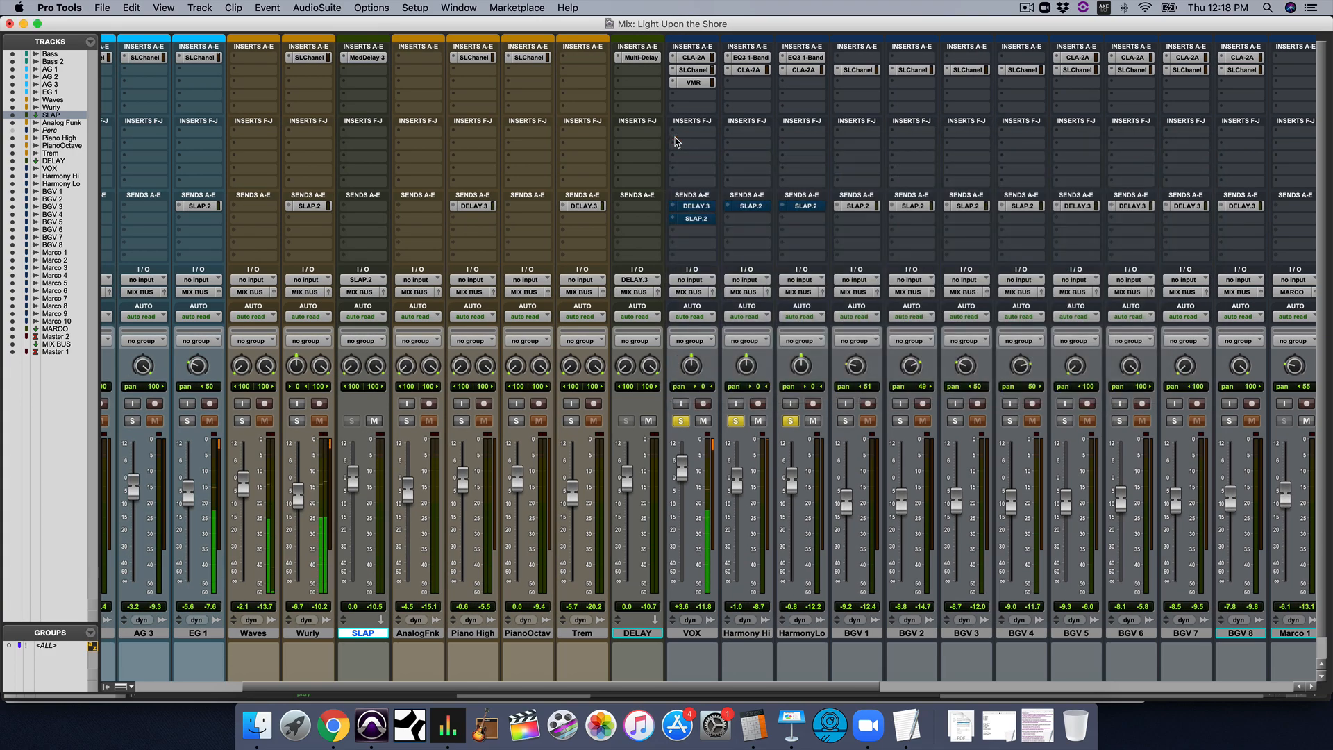
pyautogui.press('super+equal')
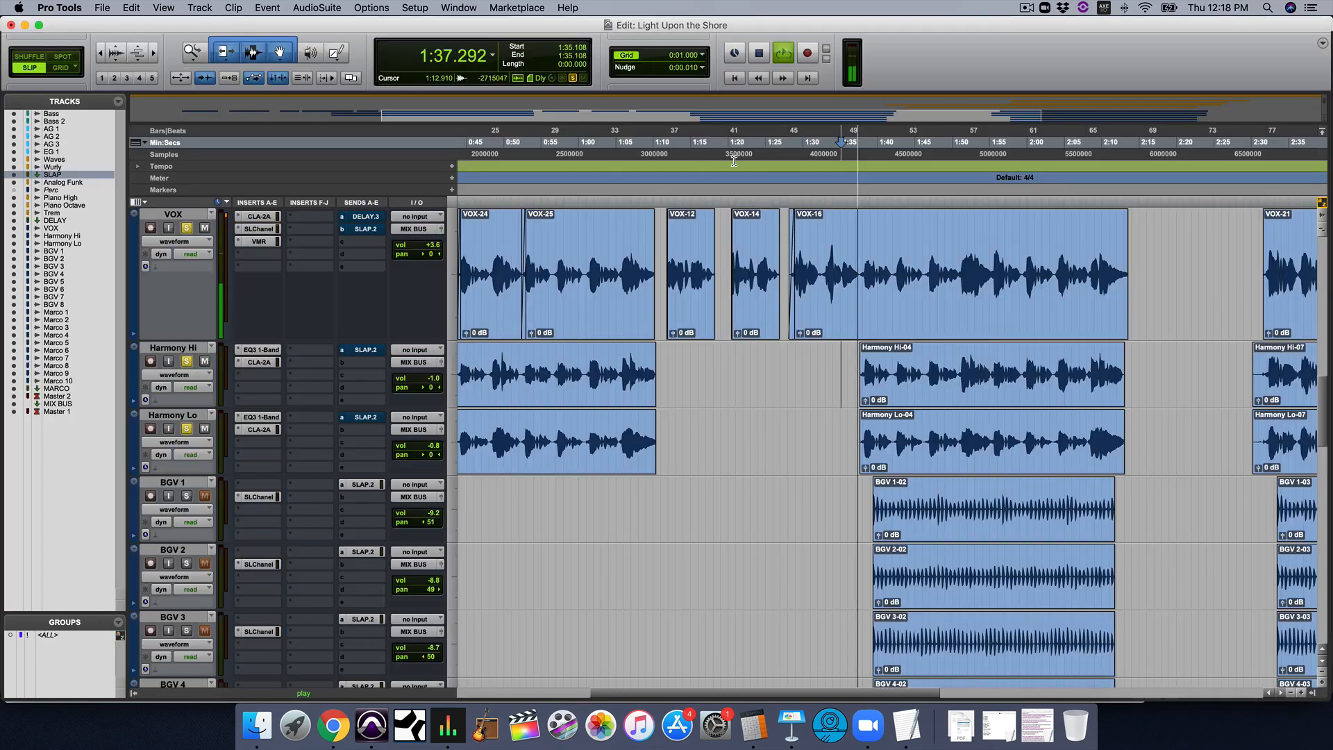
pyautogui.click(859, 268)
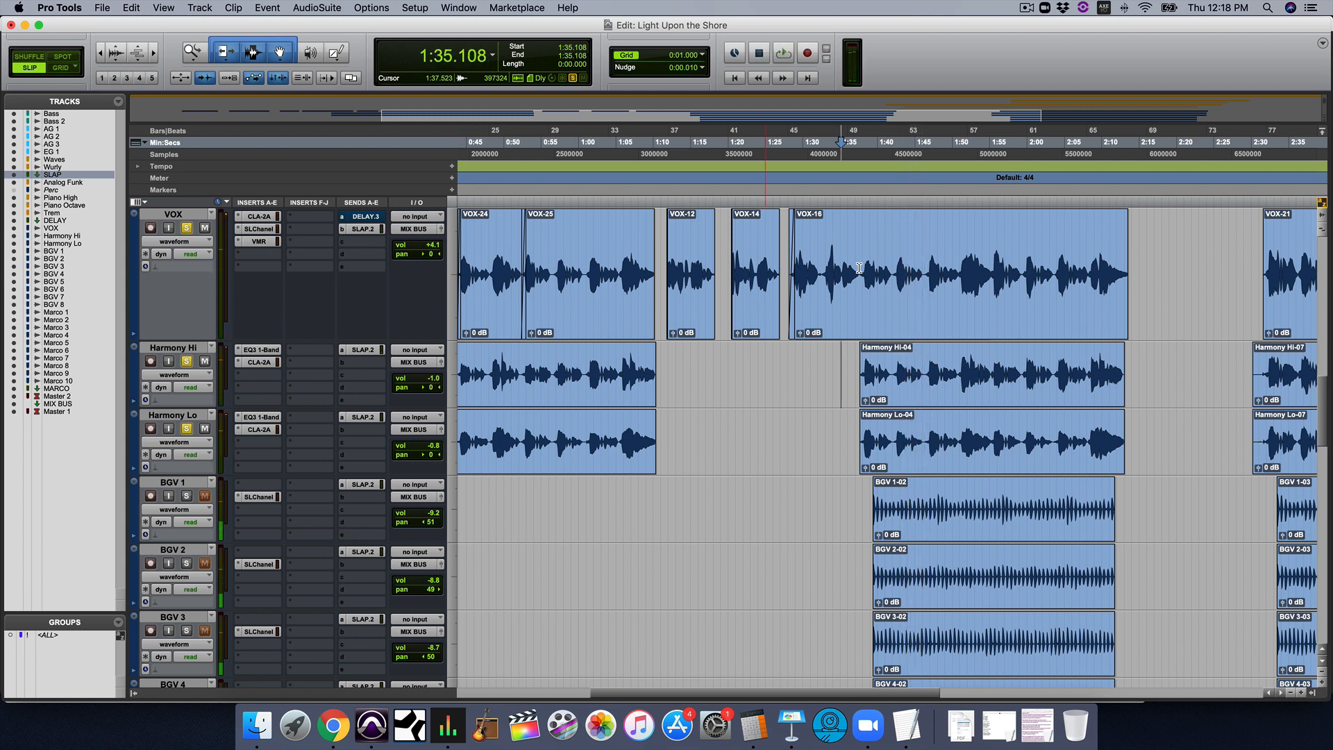
pyautogui.press('space')
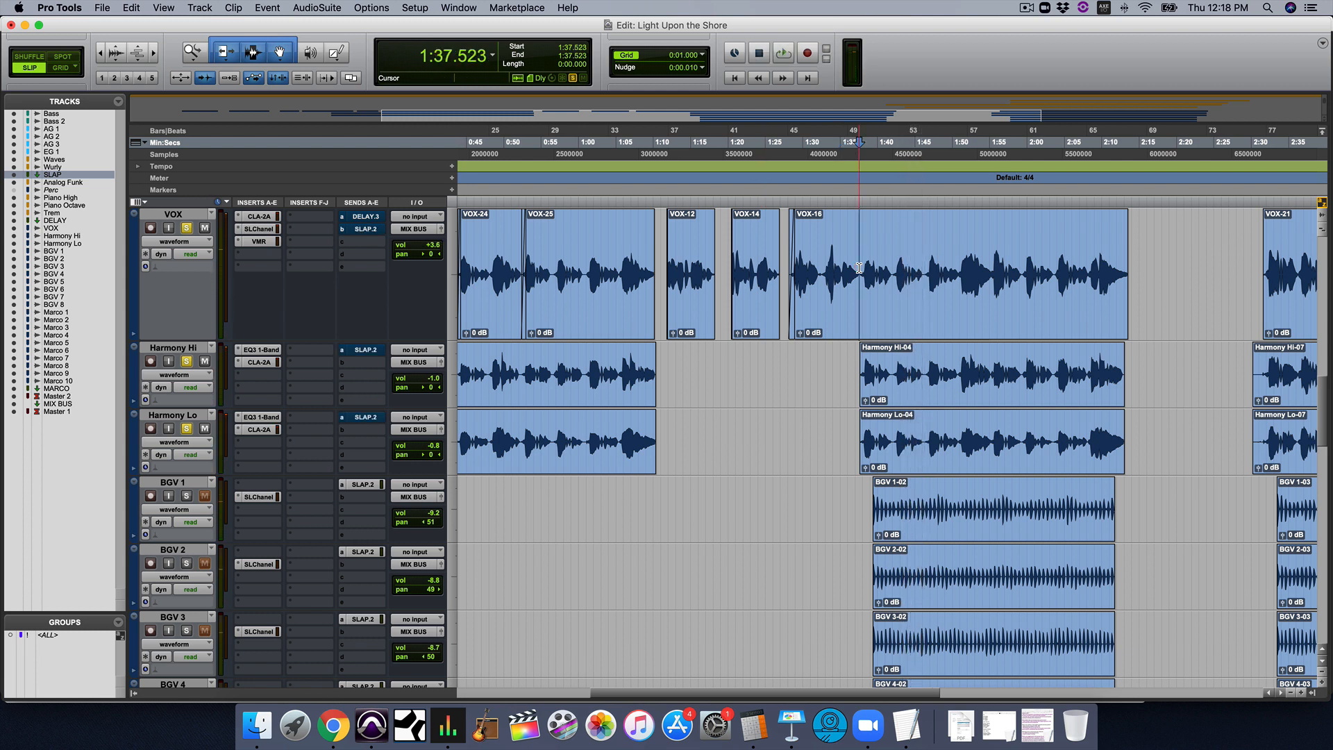
# Unsolo the lead and harmony vocals and play the full mix briefly from about 1:37.5
pyautogui.keyDown('alt'); pyautogui.click(186, 229); pyautogui.keyUp('alt')
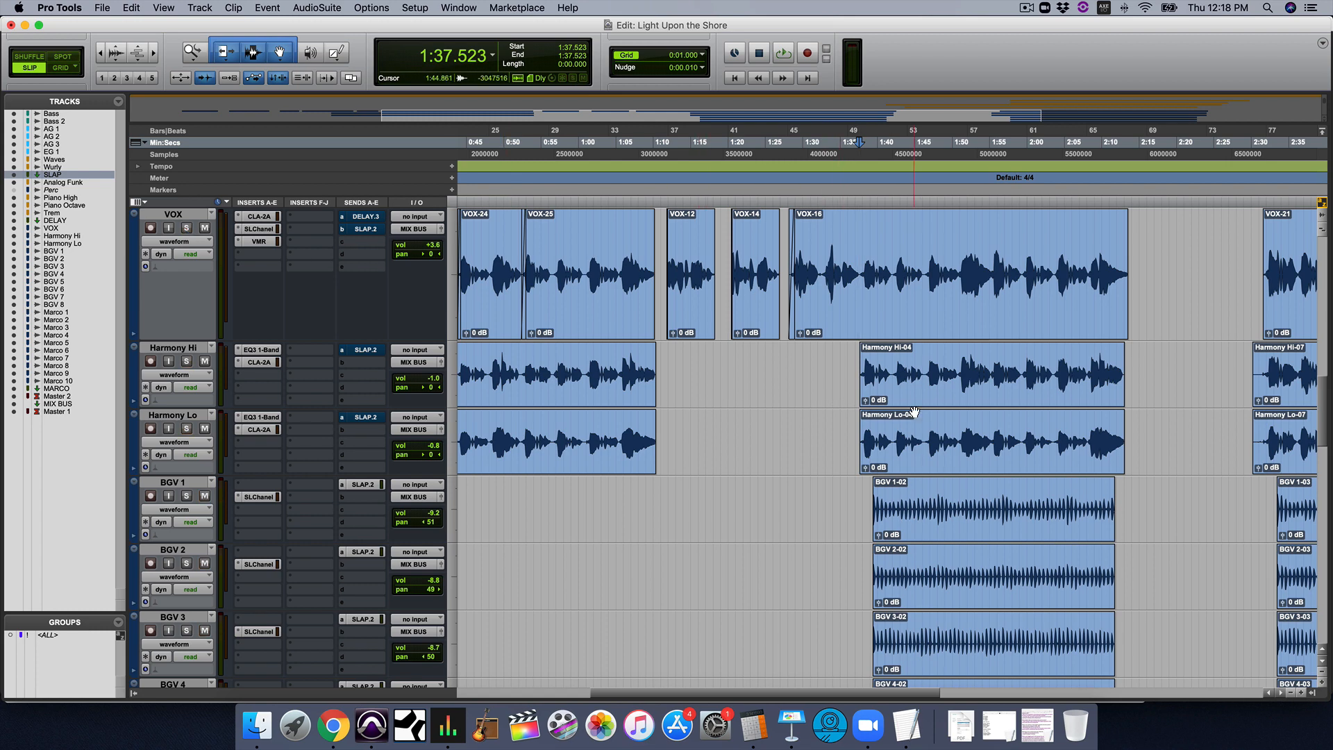
pyautogui.press('space')
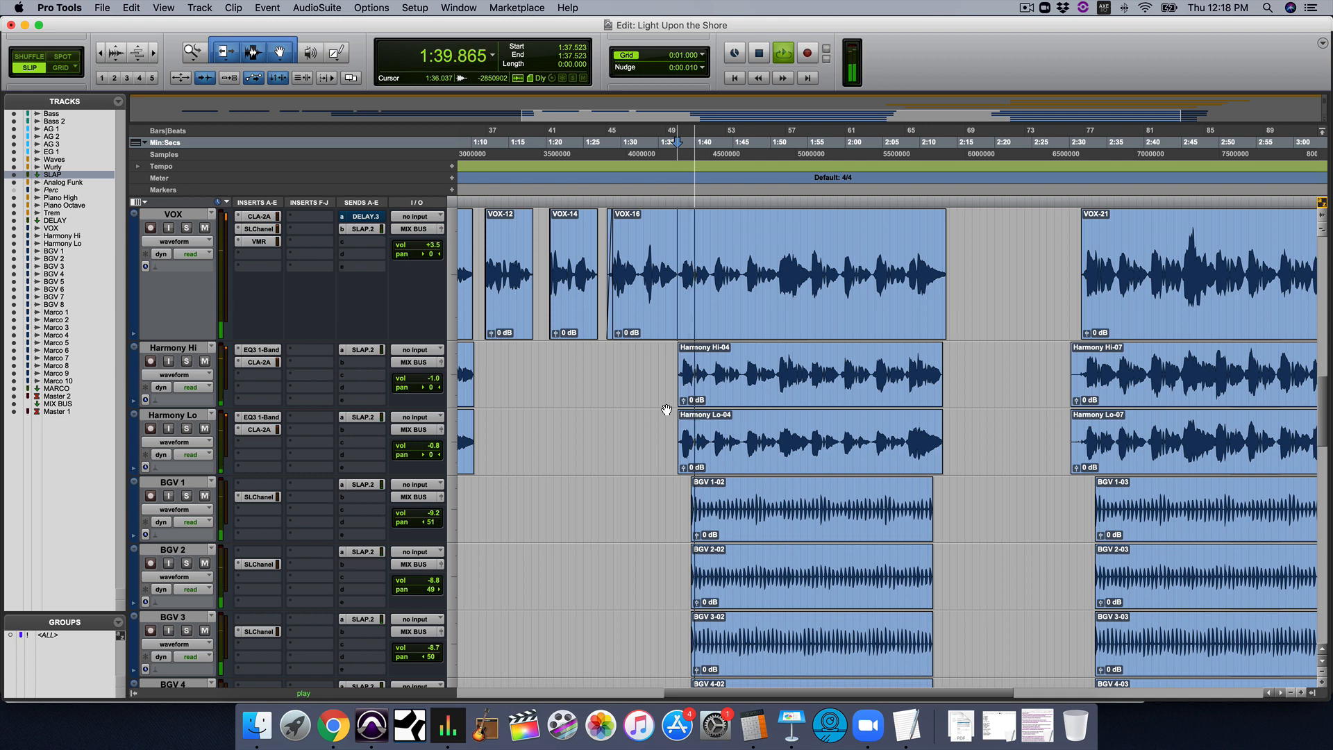
pyautogui.press('space')
# Select the Harmony Hi-02 clip and audition that section in the full mix
pyautogui.hscroll(-10, 666, 410)
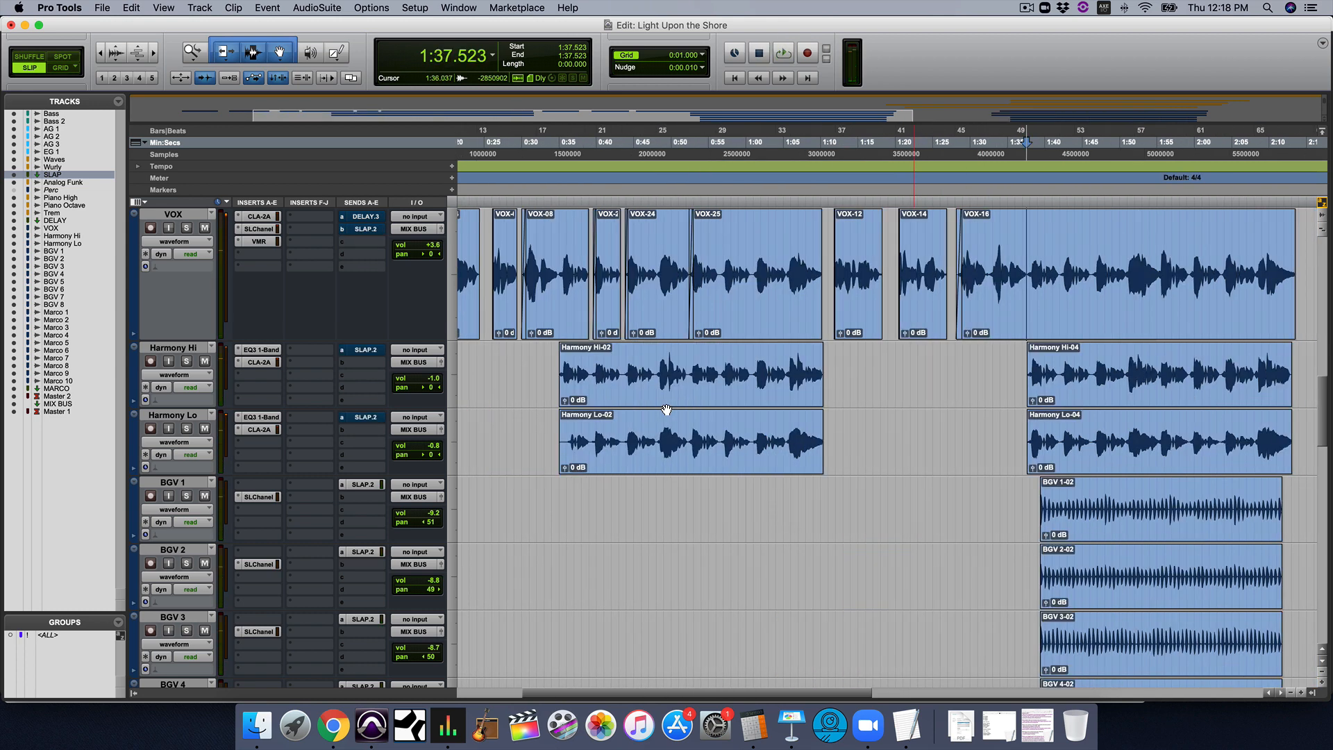
pyautogui.click(587, 394)
pyautogui.press('space')
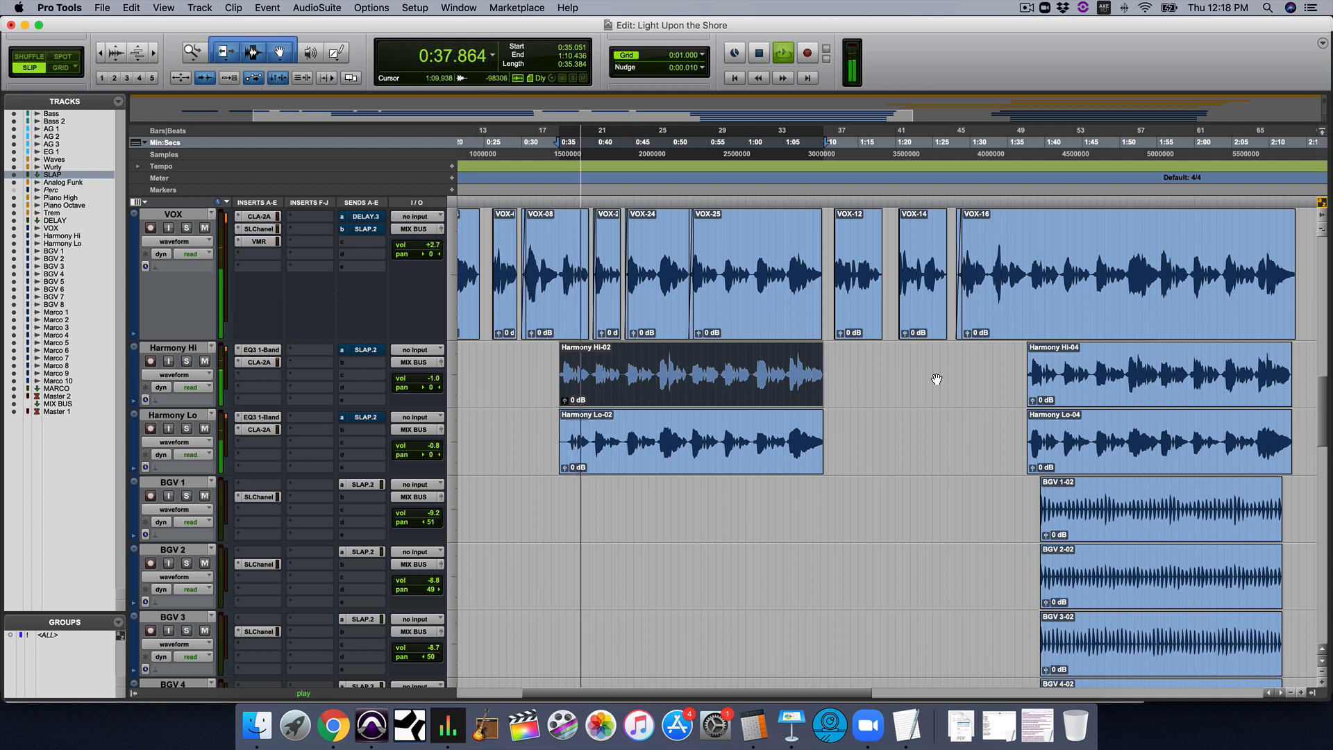
pyautogui.press('space')
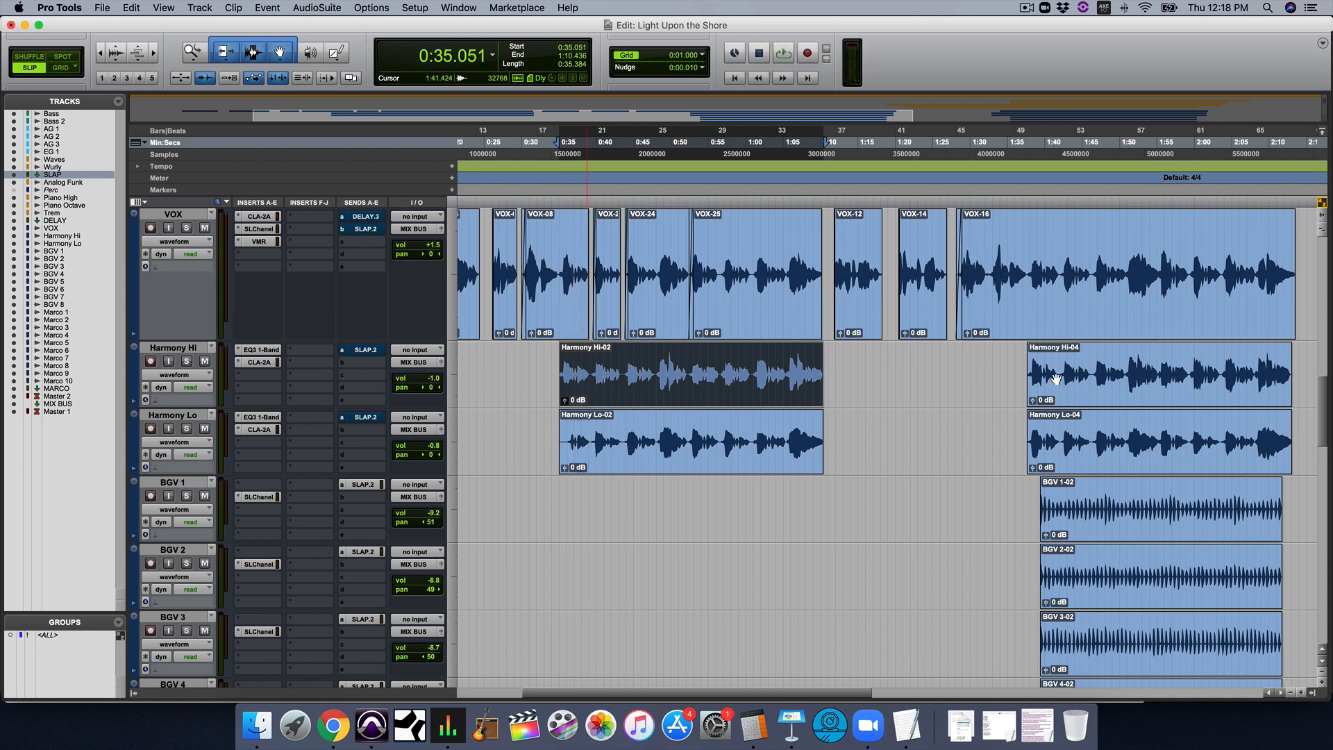
# Select the Harmony Hi-04 clip and listen to that section with the background vocals in the full mix
pyautogui.click(1056, 379)
pyautogui.press('space')
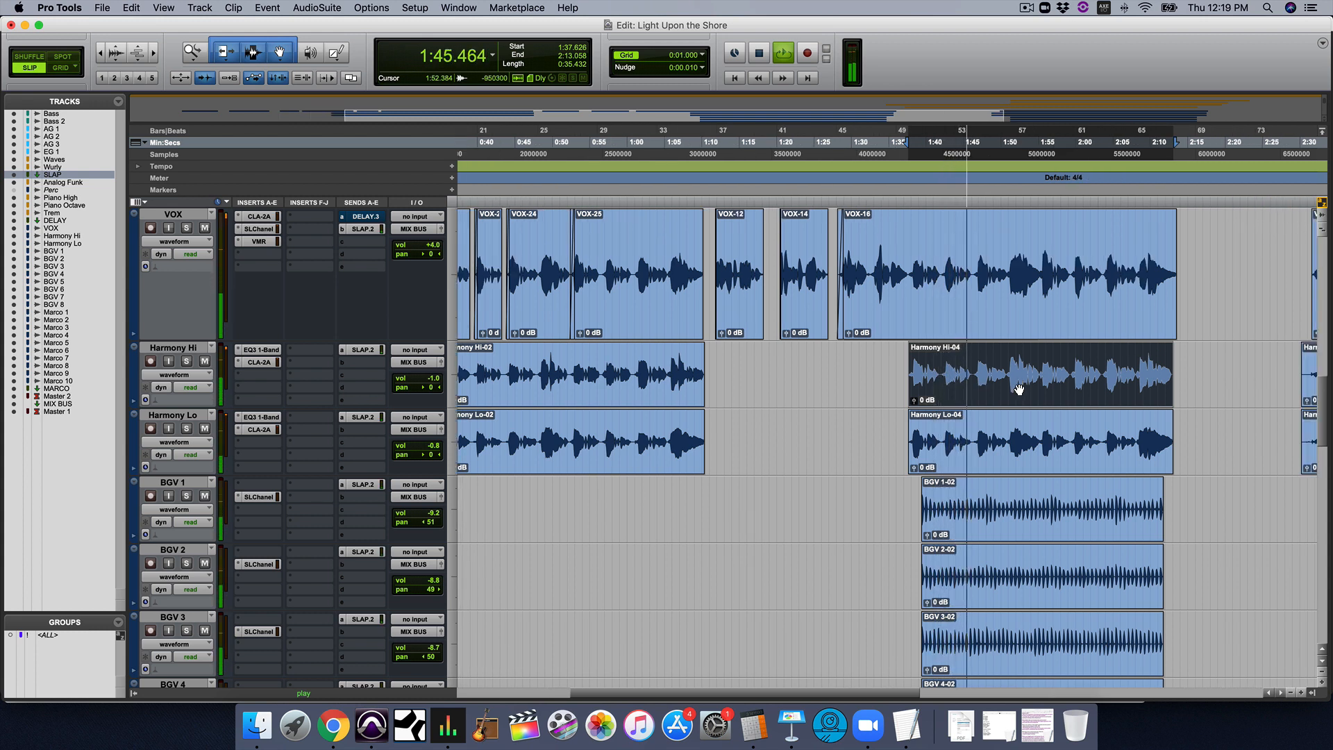
pyautogui.press('space')
# Place the cursor at about 1:45, at the start of the first BGV 5 clip, and play that passage
pyautogui.scroll(-4, 981, 401)
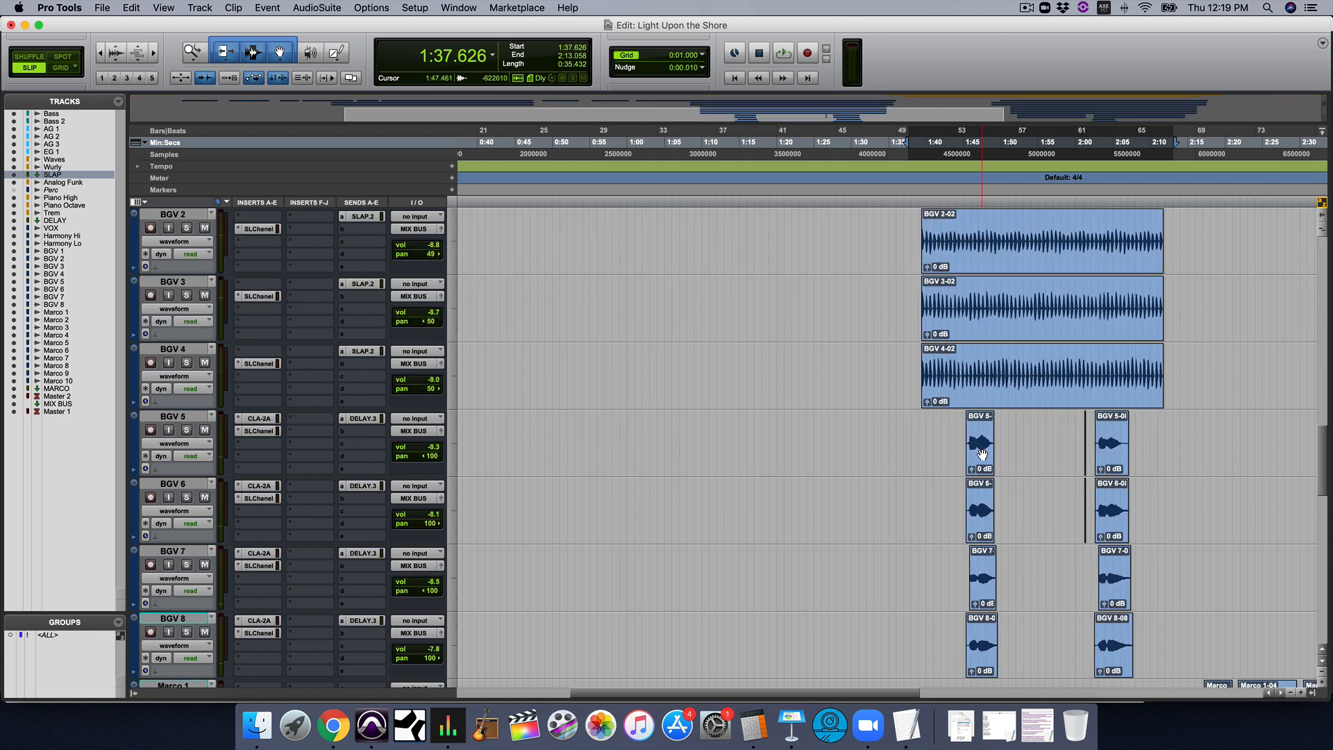
pyautogui.click(964, 427)
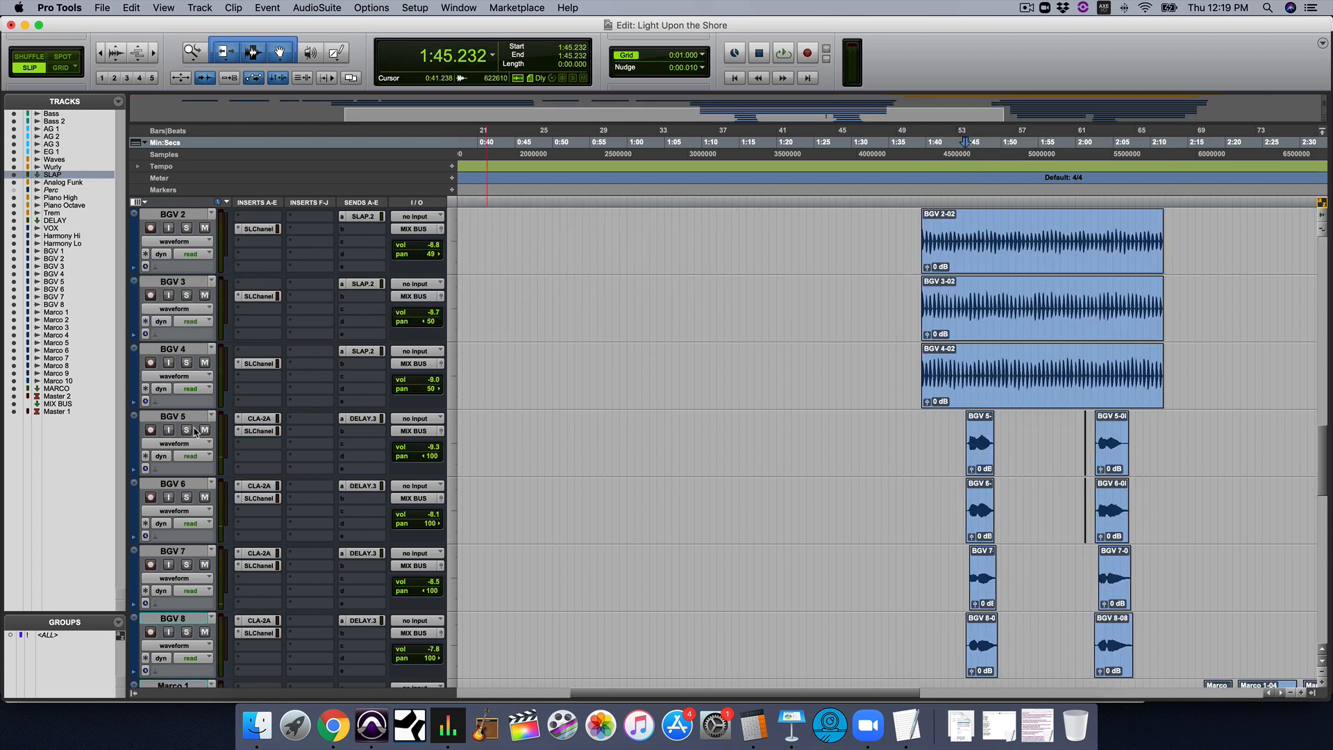
pyautogui.press('space')
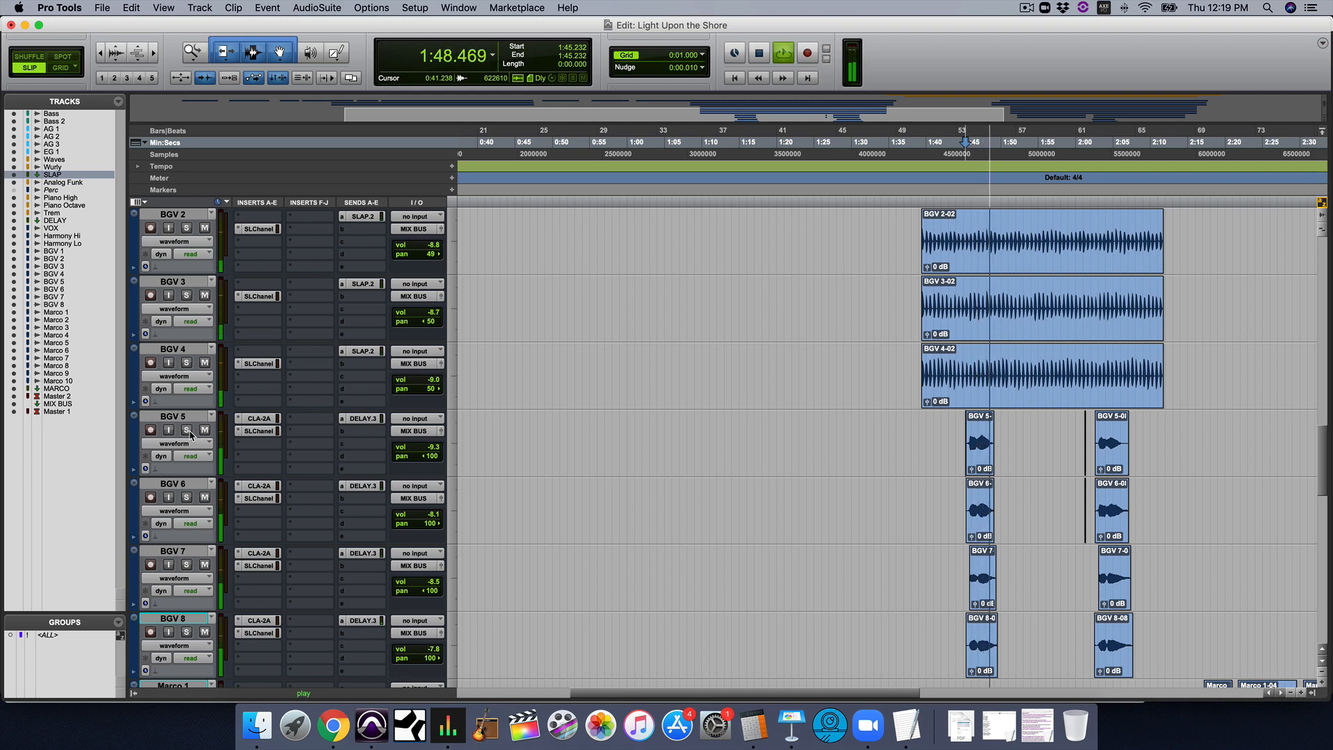
pyautogui.press('space')
# Solo the BGV 5, BGV 6, BGV 7 and BGV 8 tracks
pyautogui.click(187, 432)
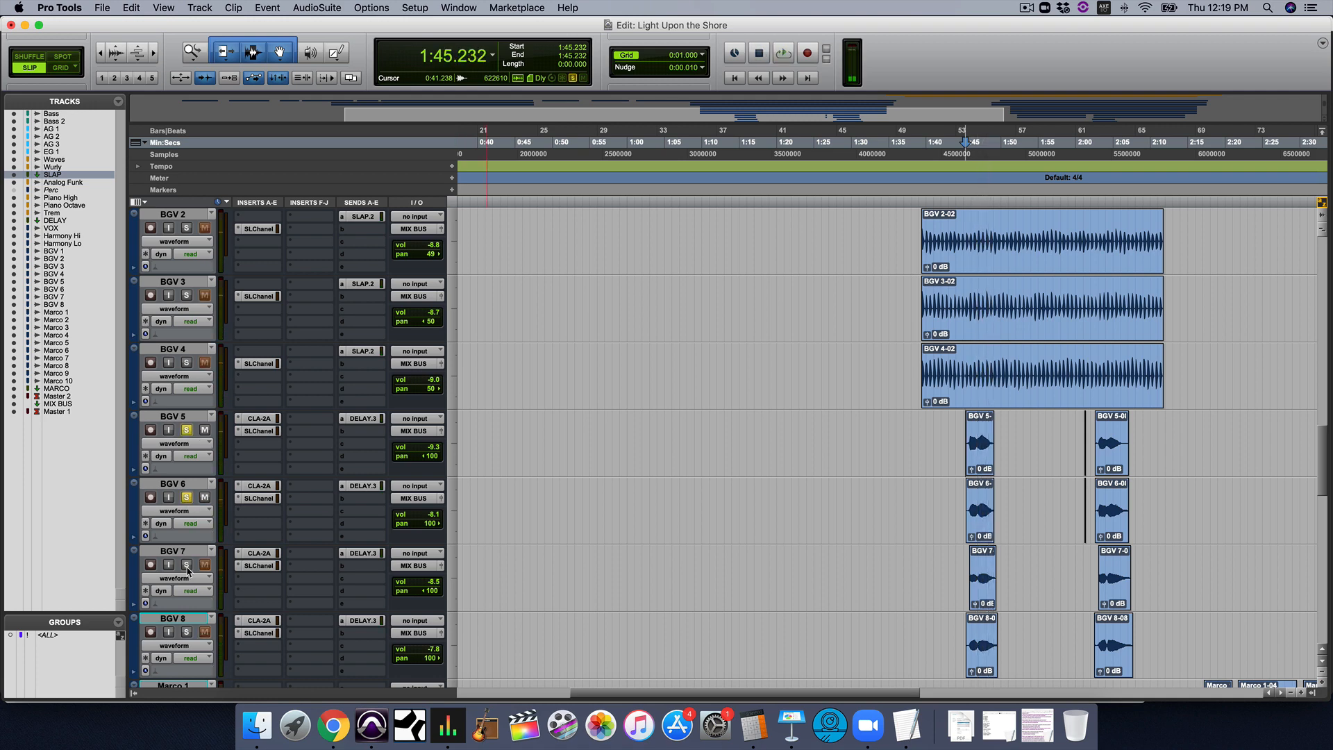
pyautogui.click(187, 632)
pyautogui.scroll(-3, 187, 634)
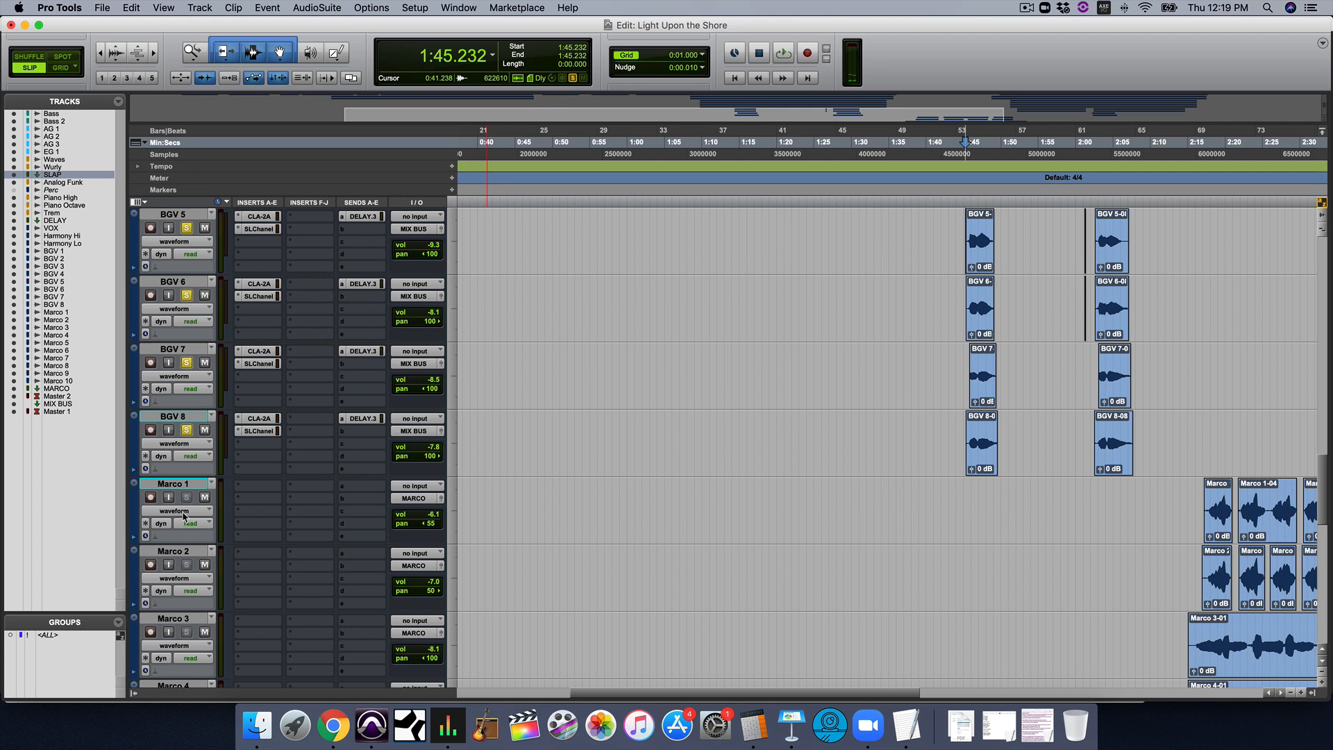
# Play the soloed BGV 5 to BGV 8 tracks from about 1:45, through their first set of clips
pyautogui.click(967, 424)
pyautogui.press('space')
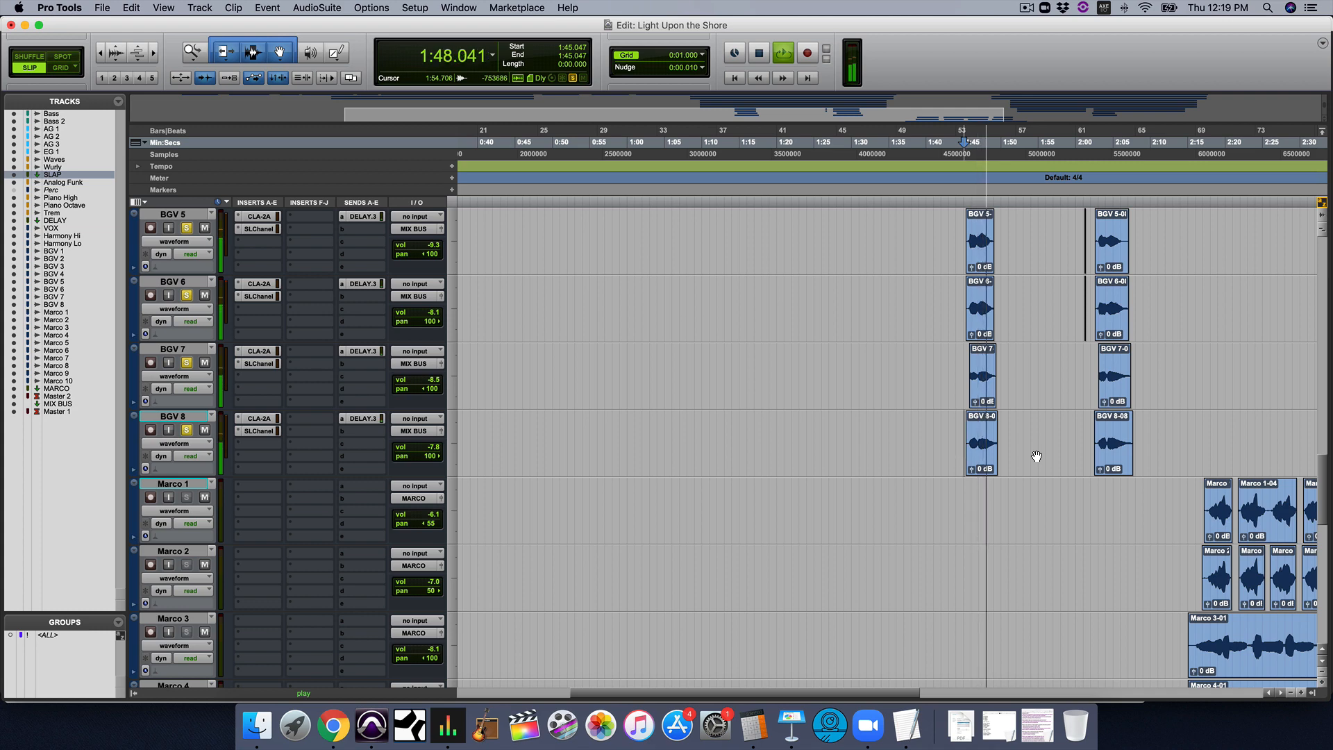
pyautogui.scroll(4, 1037, 456)
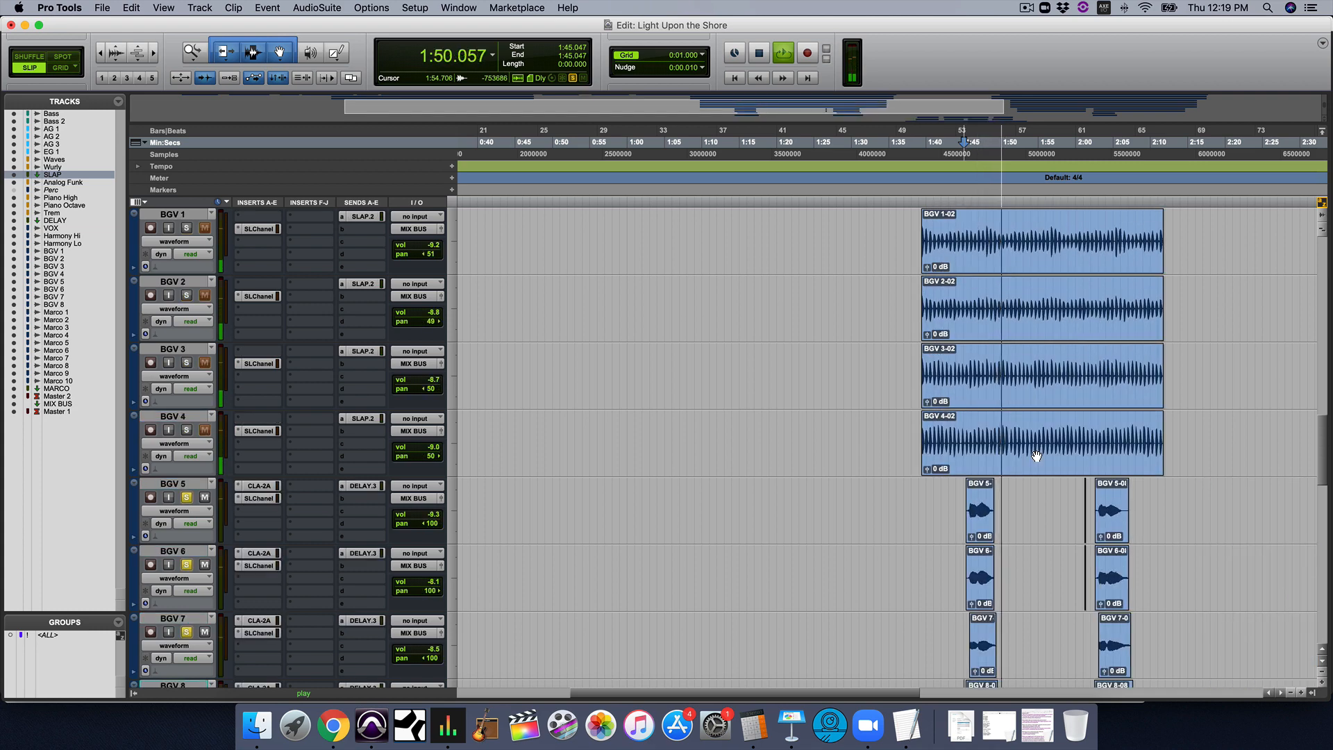
pyautogui.press('space')
# Review the Multi-Delay plug-in settings on the DELAY track in the mixer, close the plug-in and return to the arrangement
pyautogui.press('super+equal')
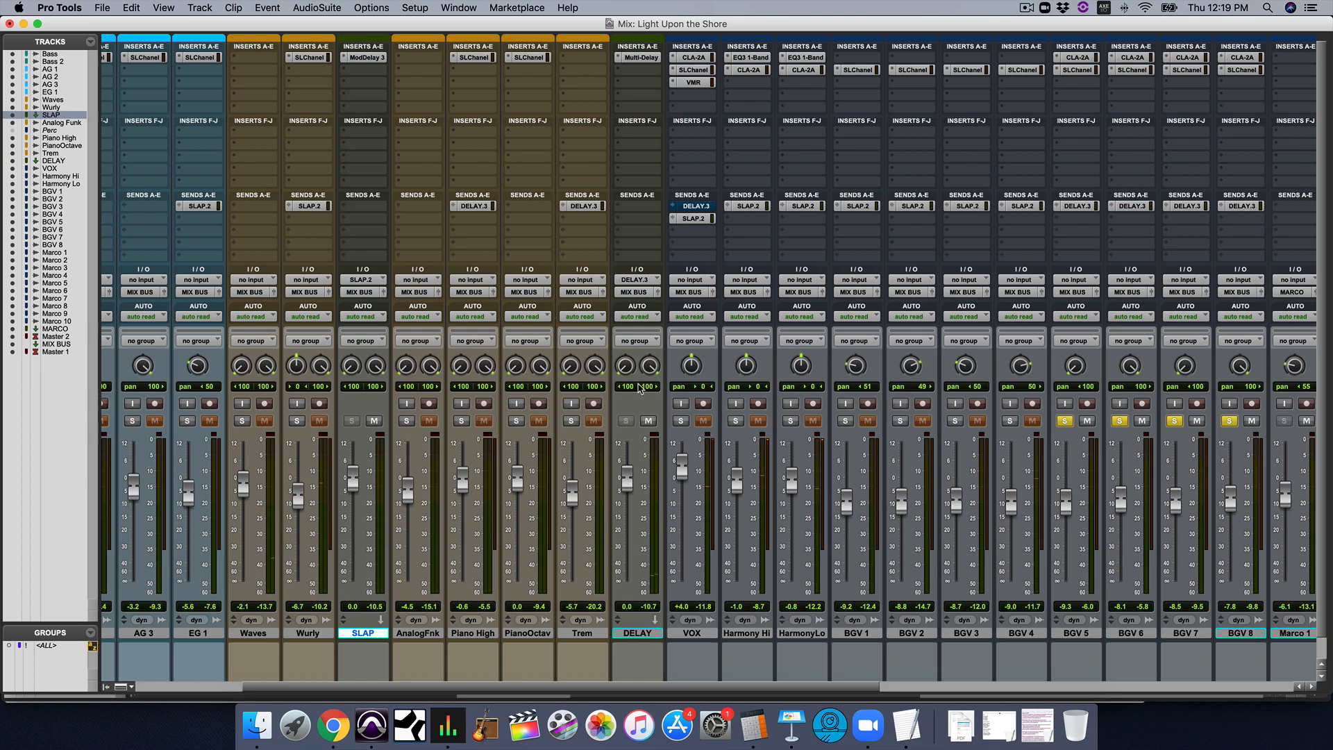
pyautogui.click(636, 57)
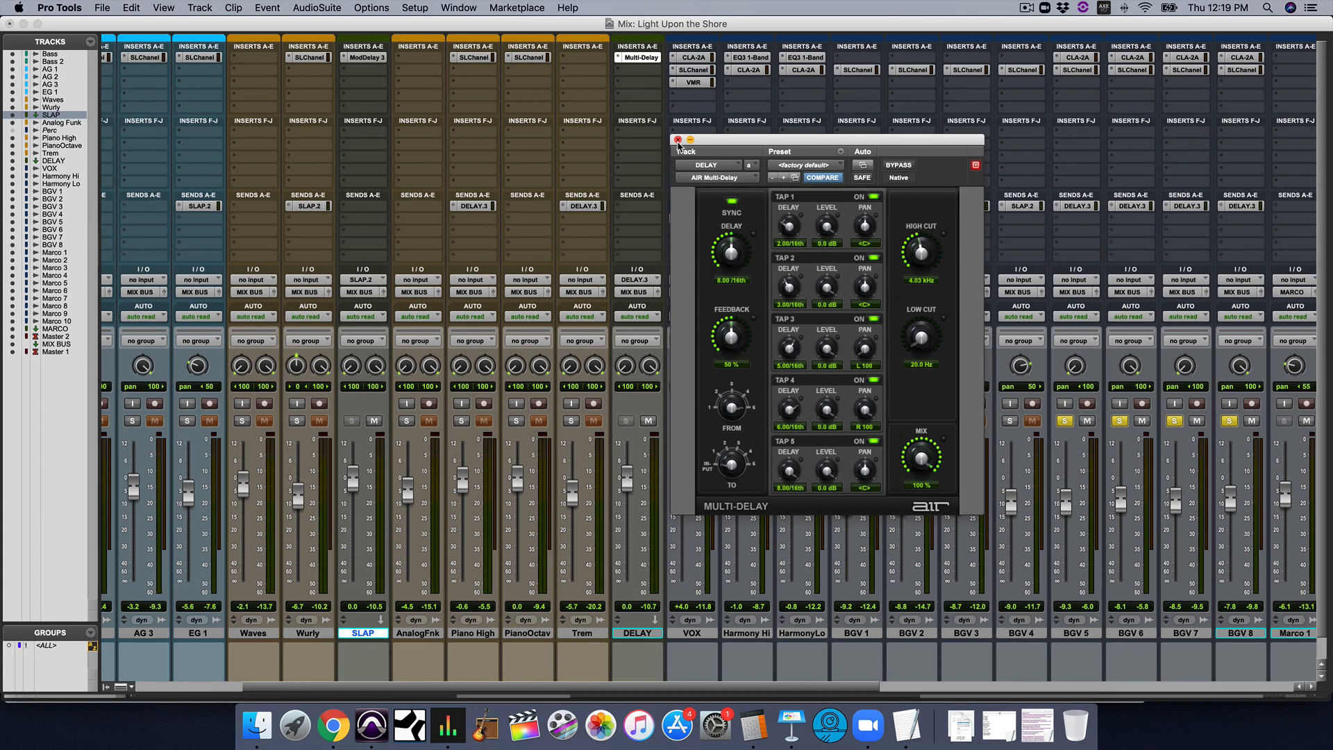
pyautogui.click(677, 139)
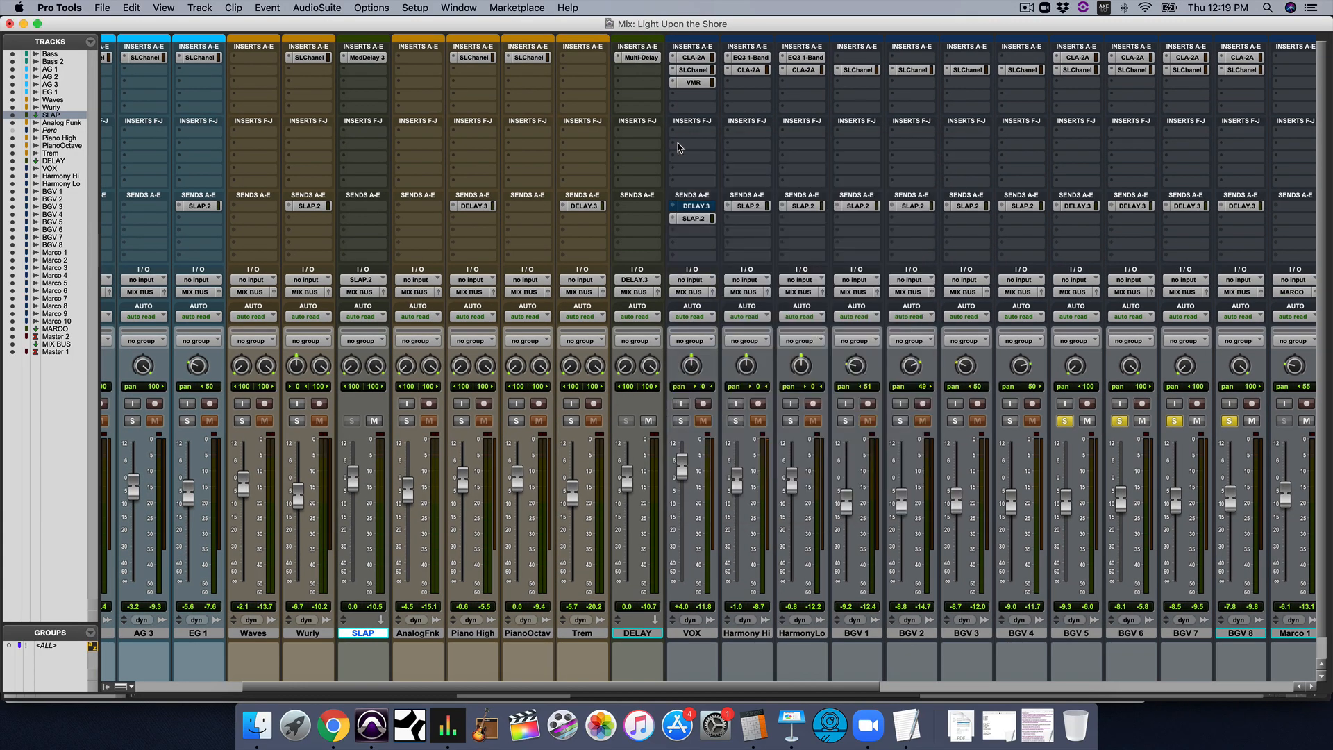
pyautogui.press('super+equal')
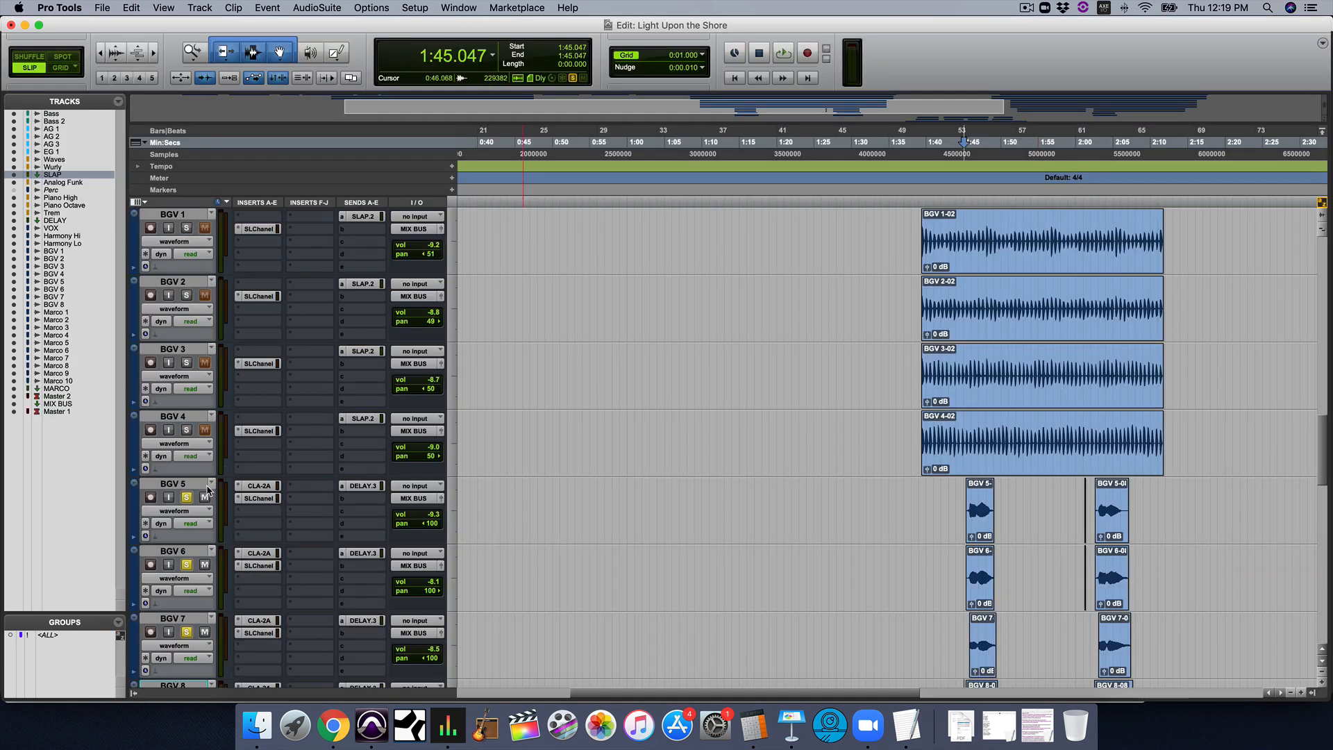
# Clear the solos on BGV 5 to BGV 8 and place the cursor at 1:44.675, before the first BGV 5 clip
pyautogui.keyDown('alt'); pyautogui.click(186, 497); pyautogui.keyUp('alt')
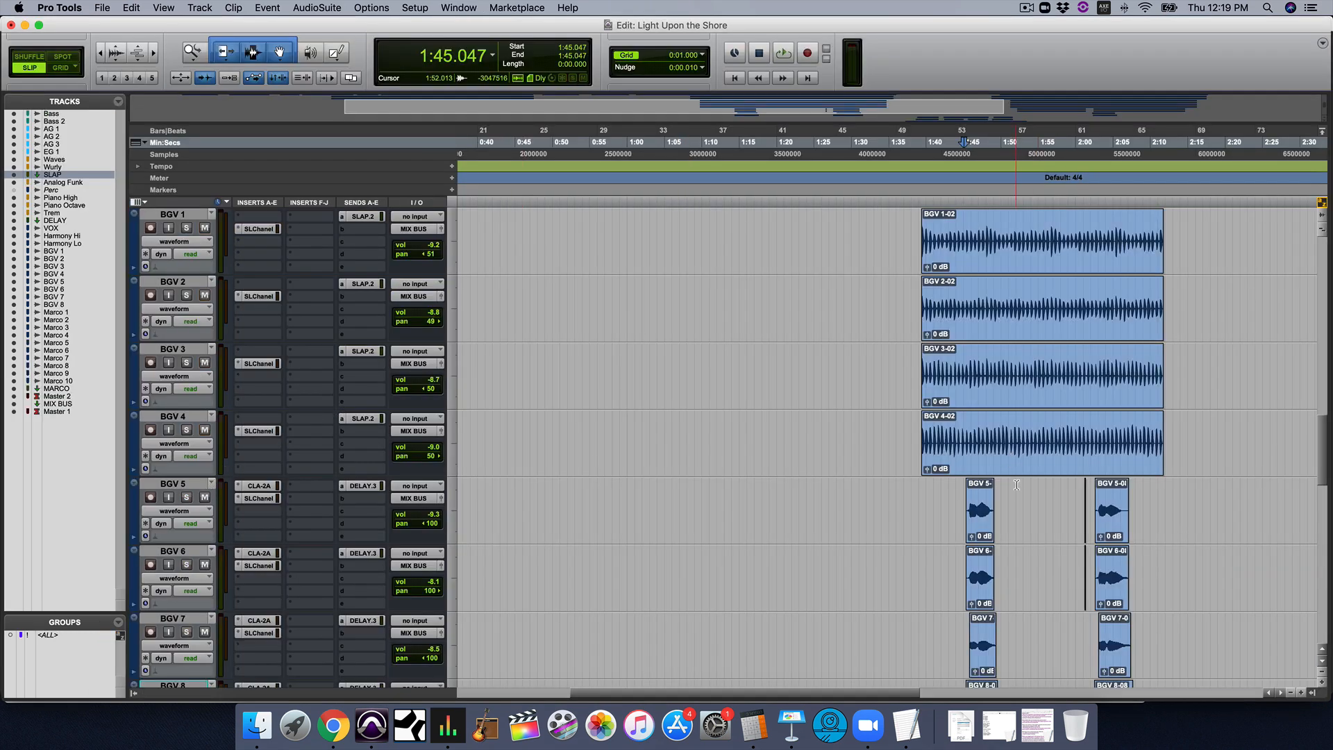
pyautogui.click(960, 500)
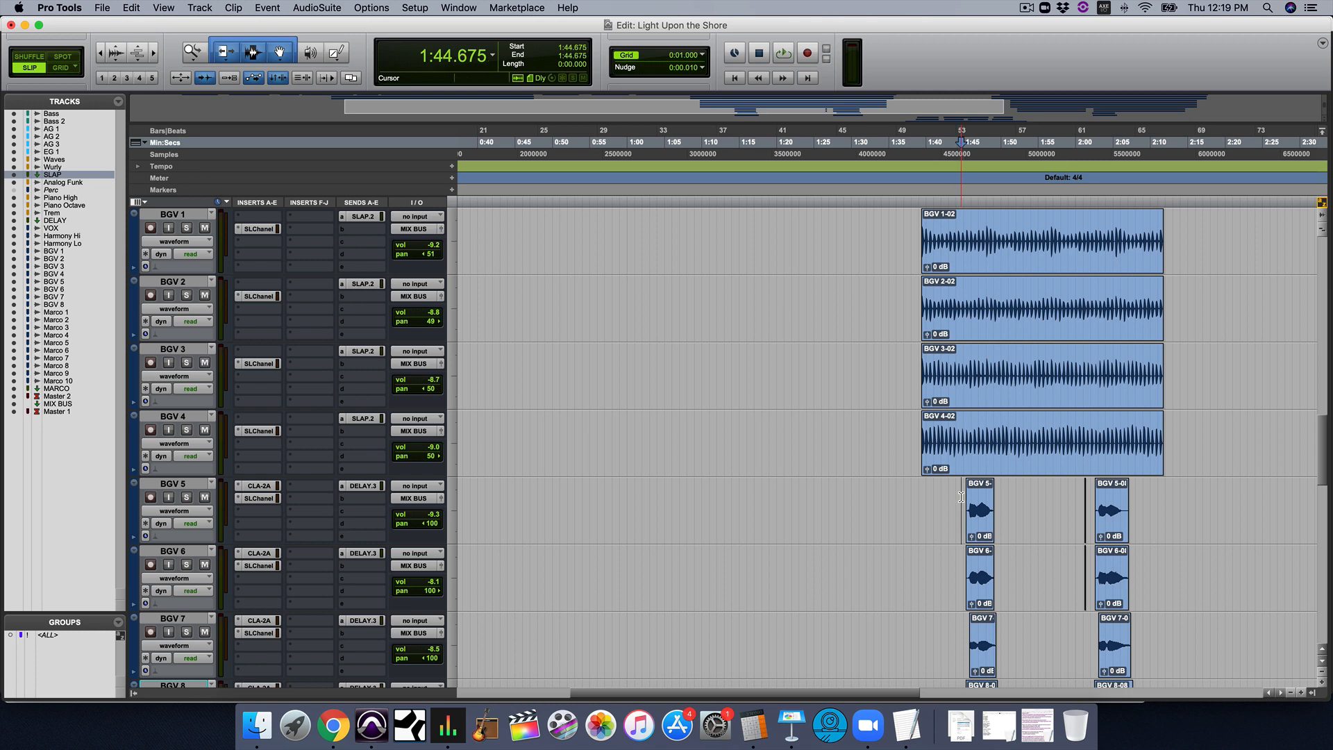
# Place the cursor at 2:32.230 near the start of the Harmony Hi-07 clip and play that section in the full mix
pyautogui.hscroll(3, 960, 496)
pyautogui.hscroll(6, 960, 497)
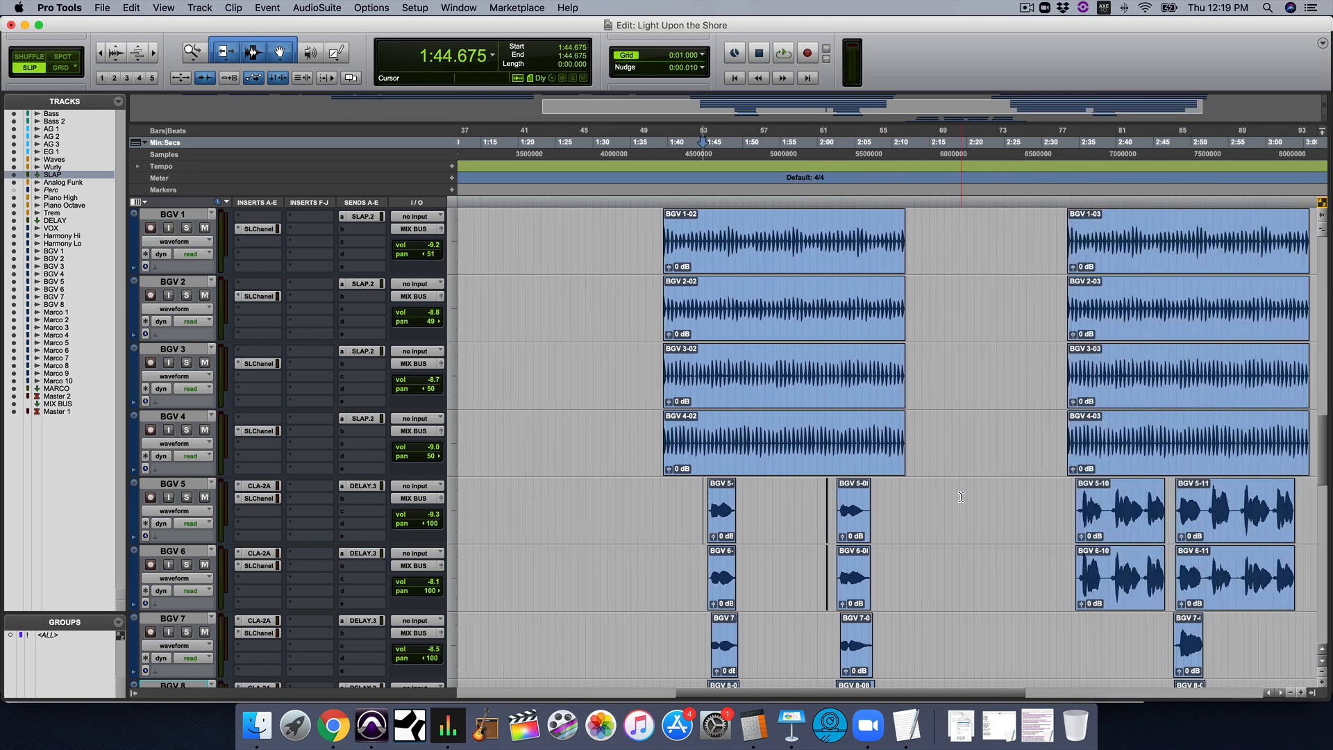
pyautogui.scroll(2, 1011, 494)
pyautogui.scroll(3, 1011, 494)
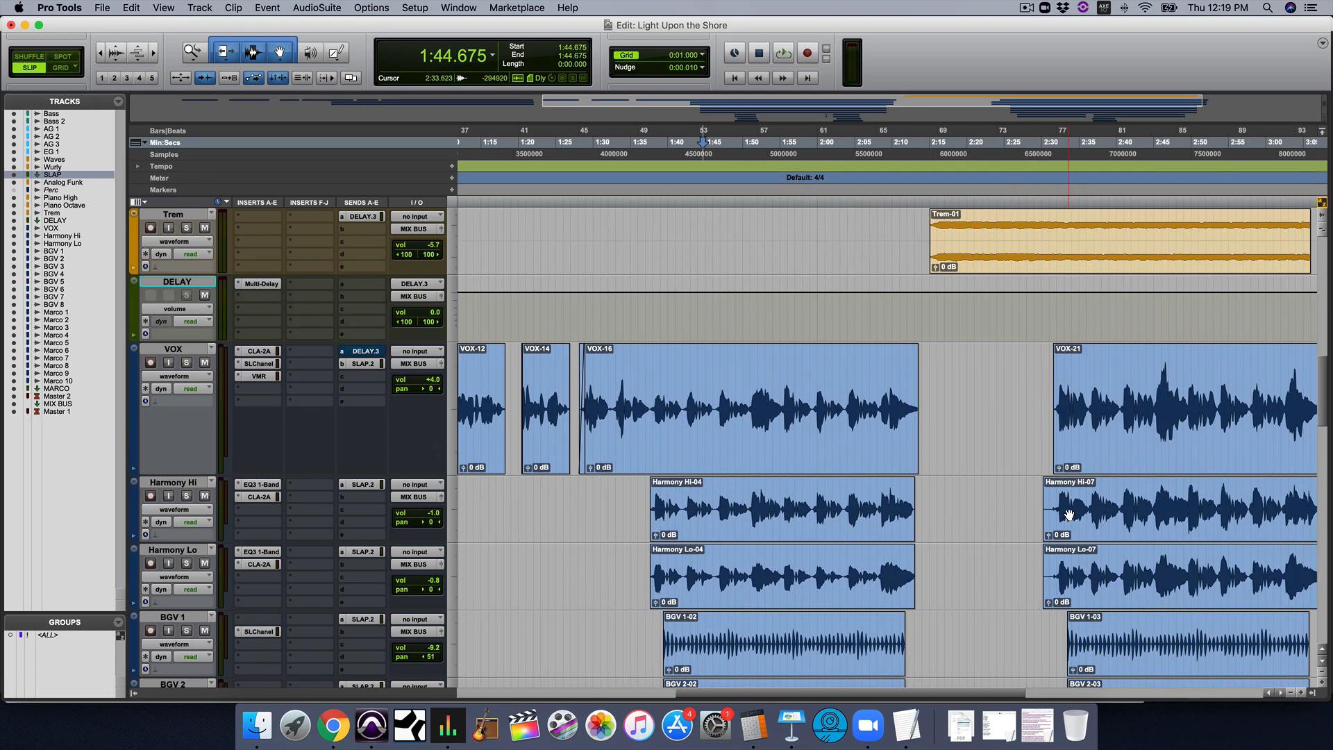
pyautogui.click(1057, 498)
pyautogui.hscroll(6, 1057, 498)
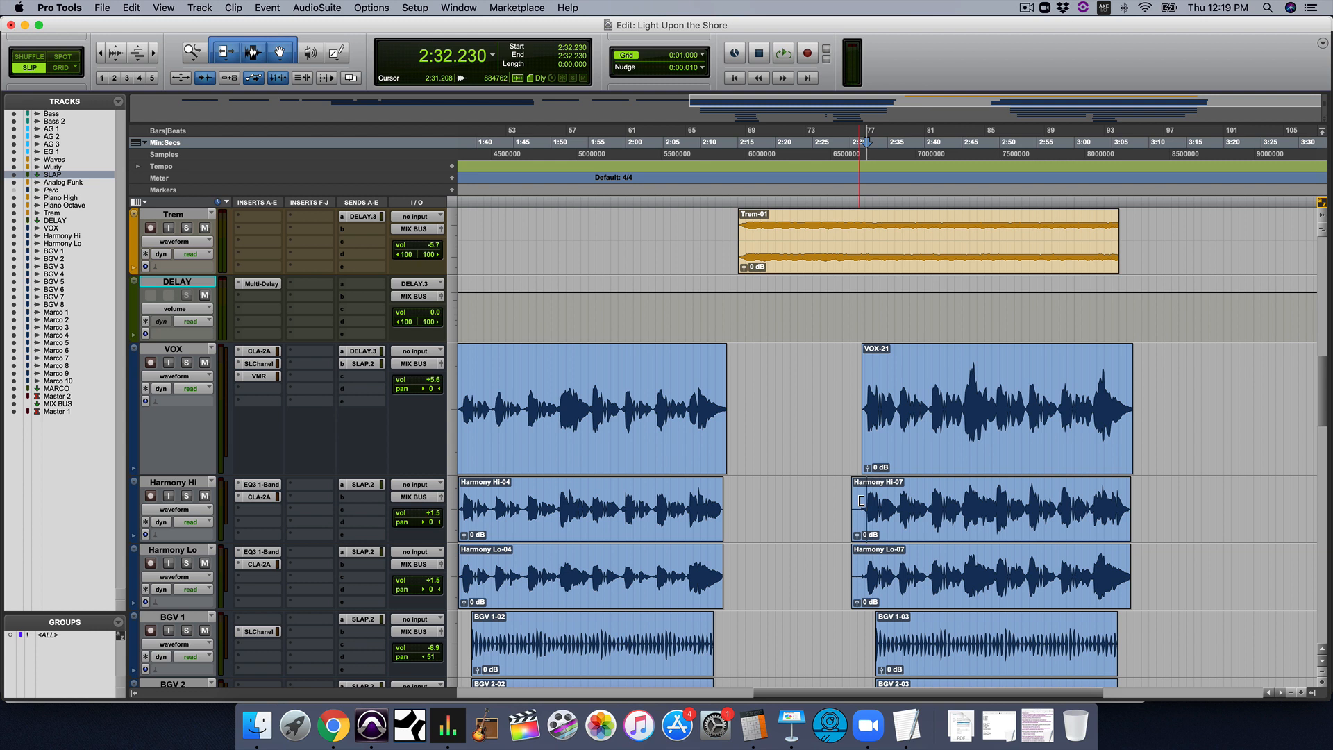
pyautogui.press('space')
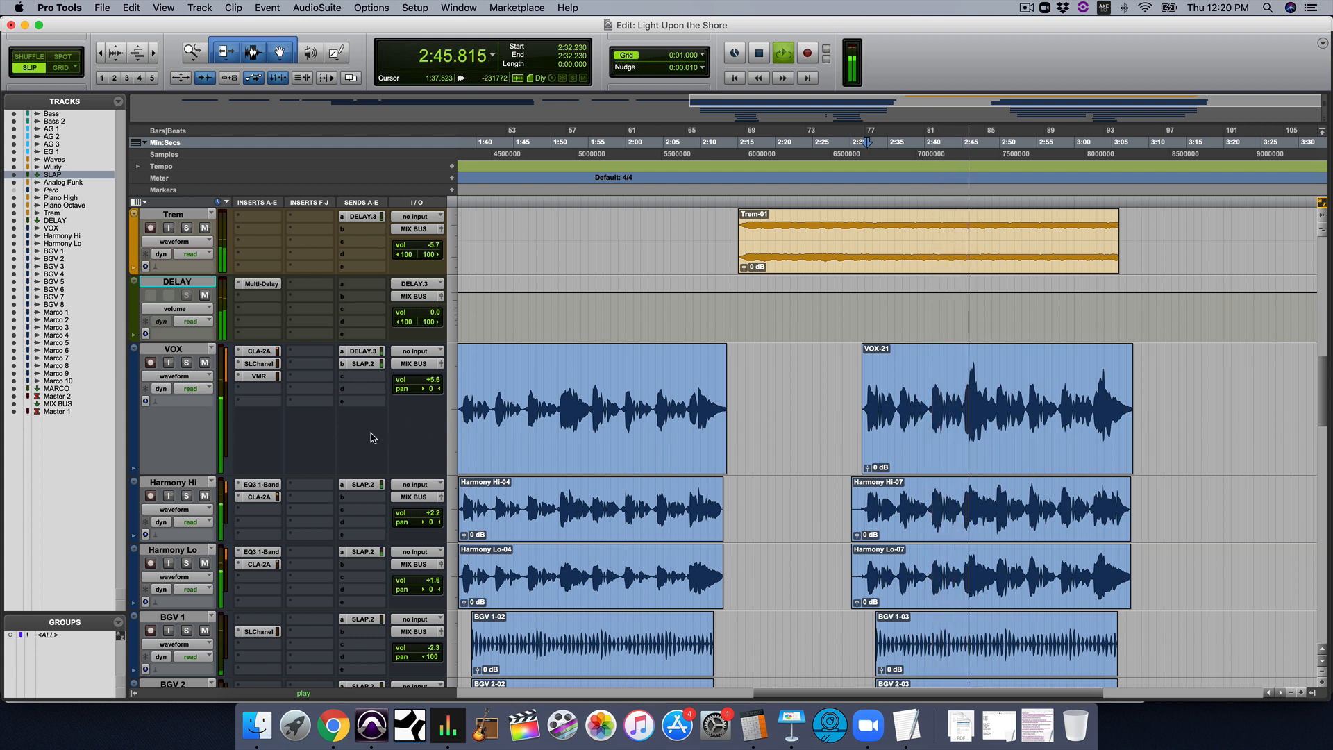
# Solo the VOX, Harmony Hi and Harmony Lo tracks during playback
pyautogui.click(187, 363)
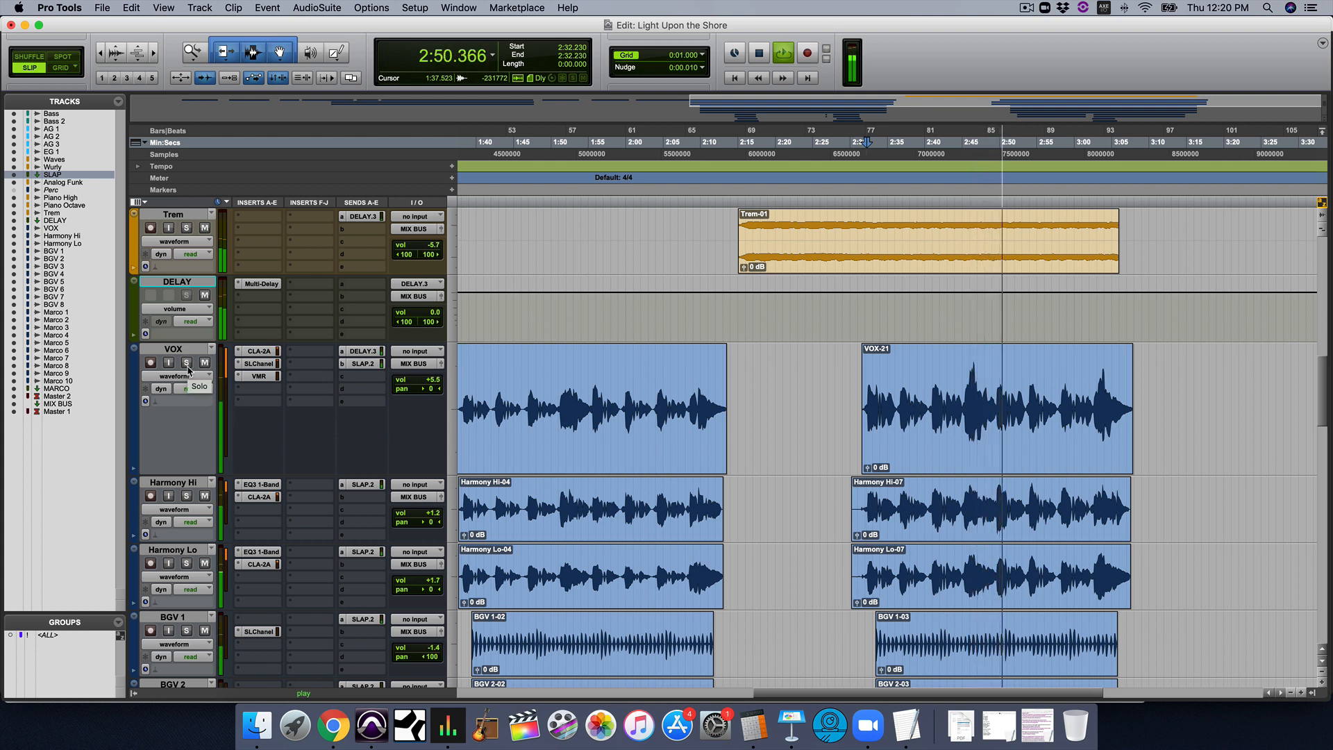
pyautogui.click(187, 497)
pyautogui.click(186, 562)
# Add BGV 5 and BGV 6 to the solo, listen to the end of their BGV 5-11 and BGV 6-11 clips and stop playback
pyautogui.scroll(-2, 771, 421)
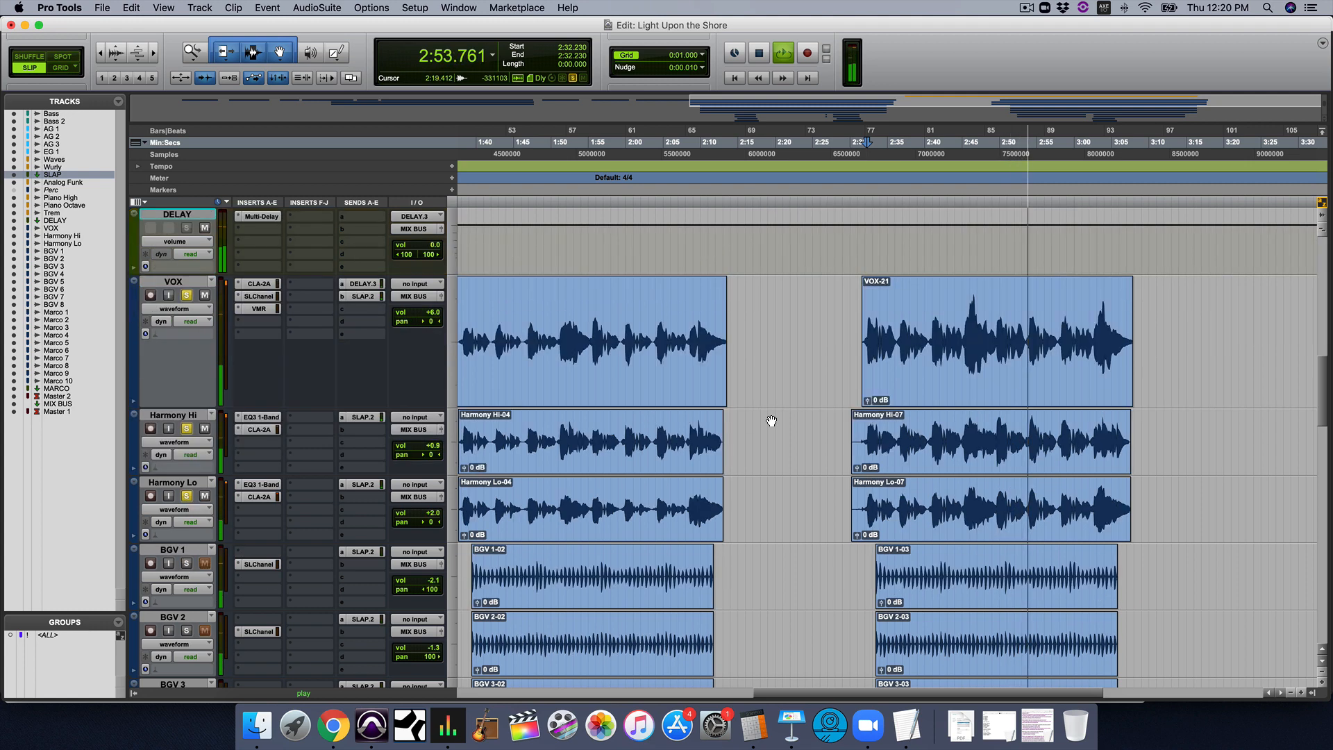
pyautogui.scroll(-10, 771, 420)
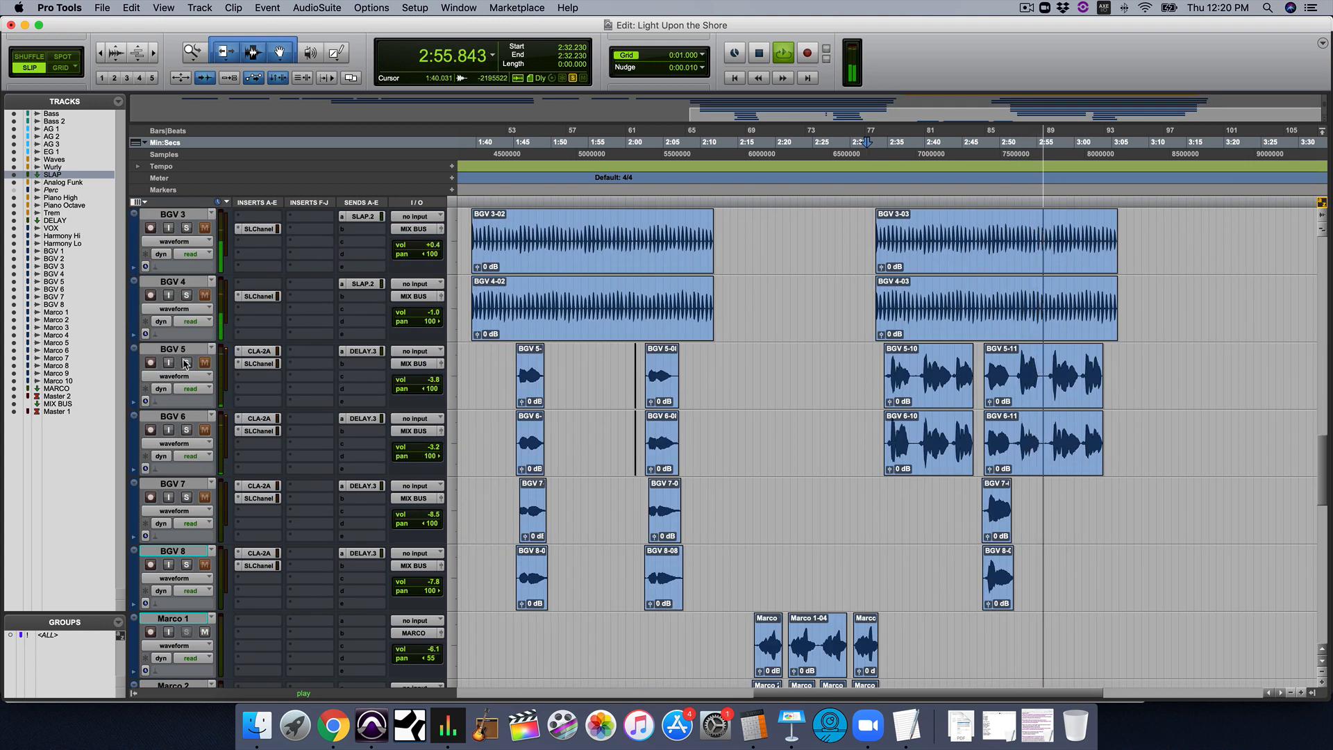
pyautogui.click(186, 363)
pyautogui.click(186, 430)
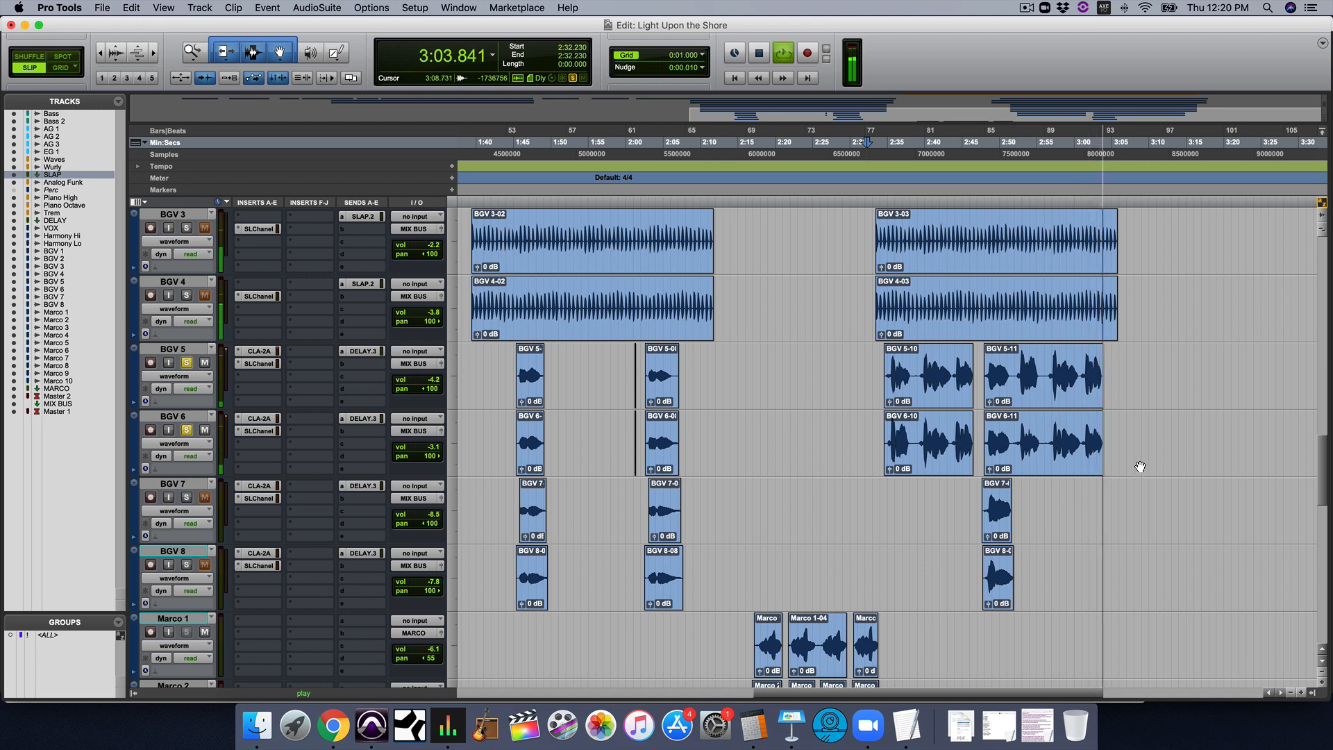
pyautogui.scroll(6, 1139, 466)
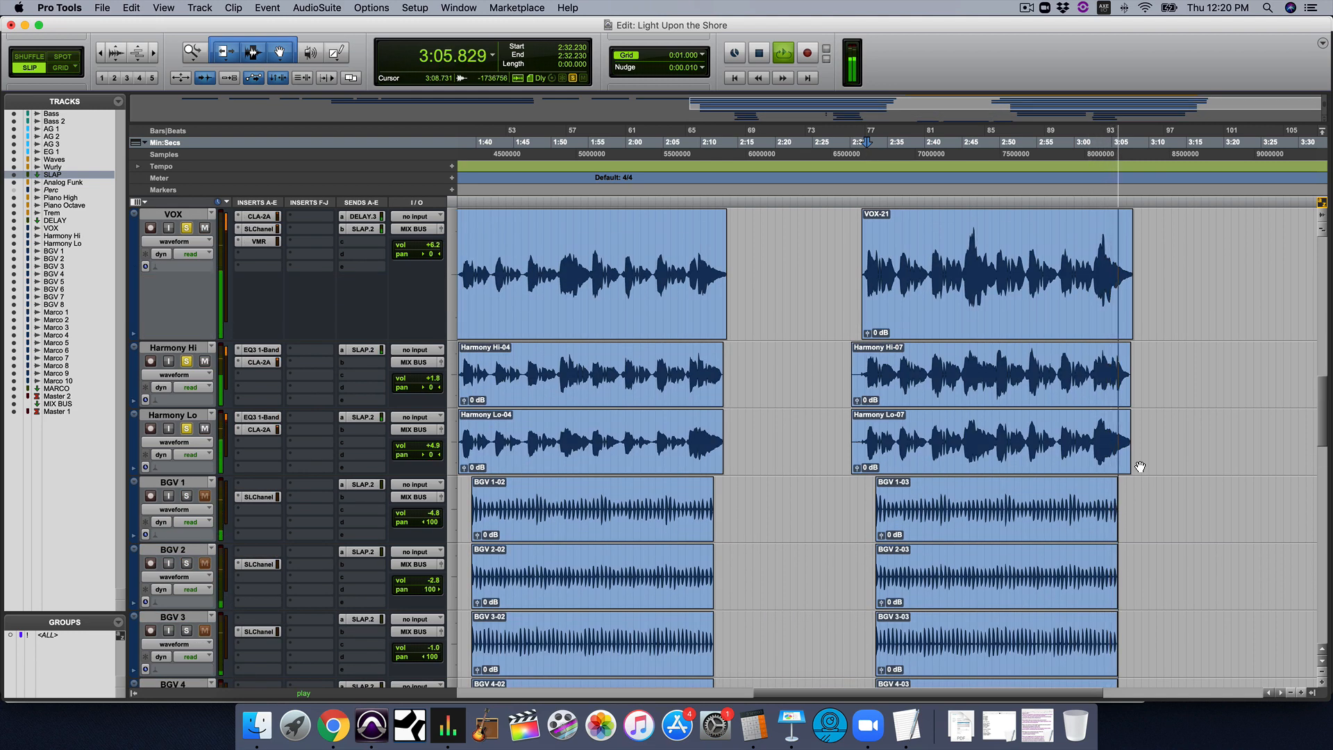
pyautogui.press('space')
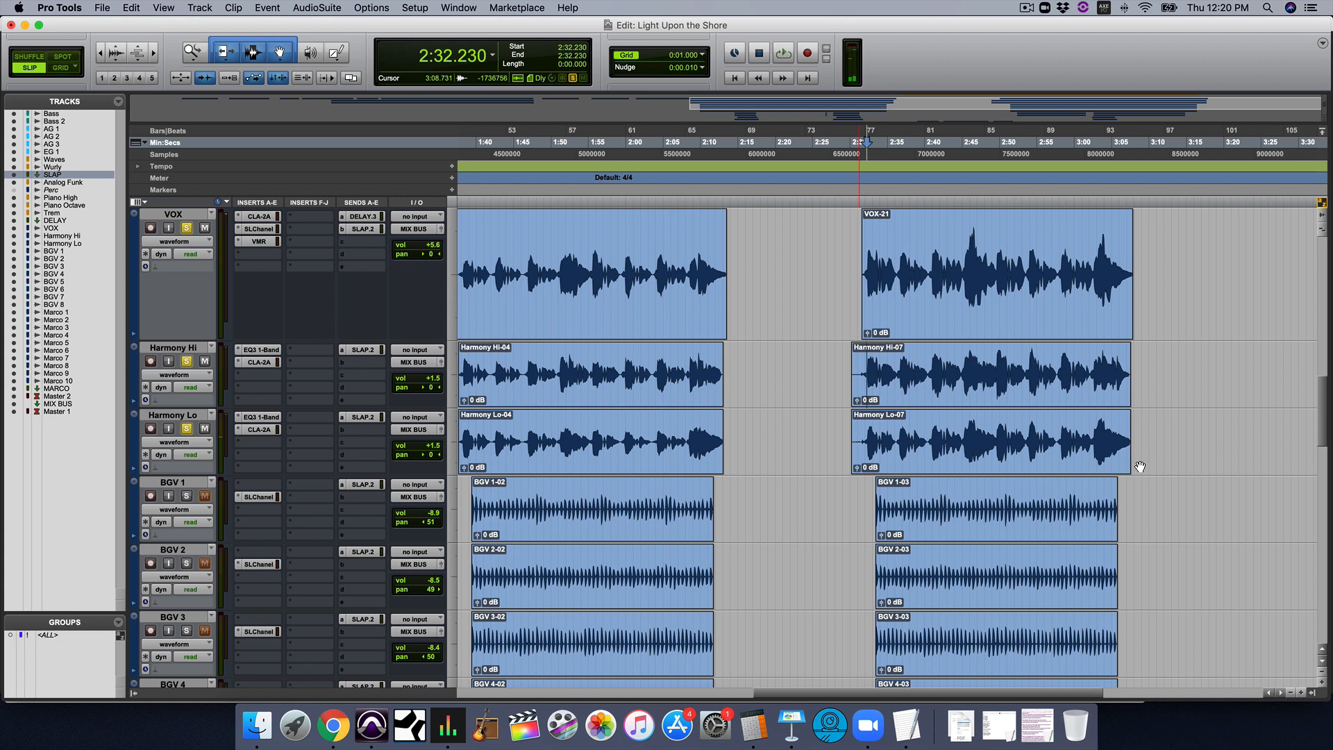
# Select the VOX-21 clip and check the VOX track's DELAY.3 send, closing its fader window
pyautogui.scroll(2, 1140, 467)
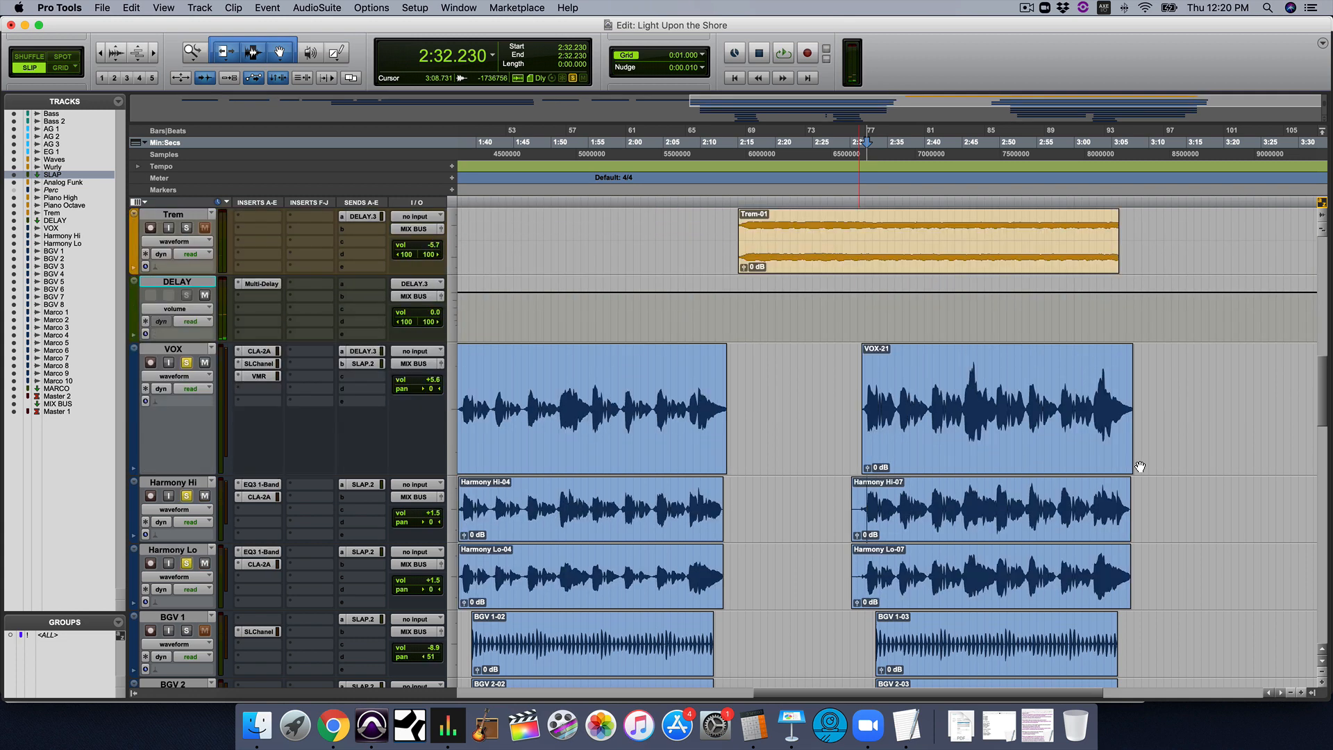
pyautogui.click(997, 425)
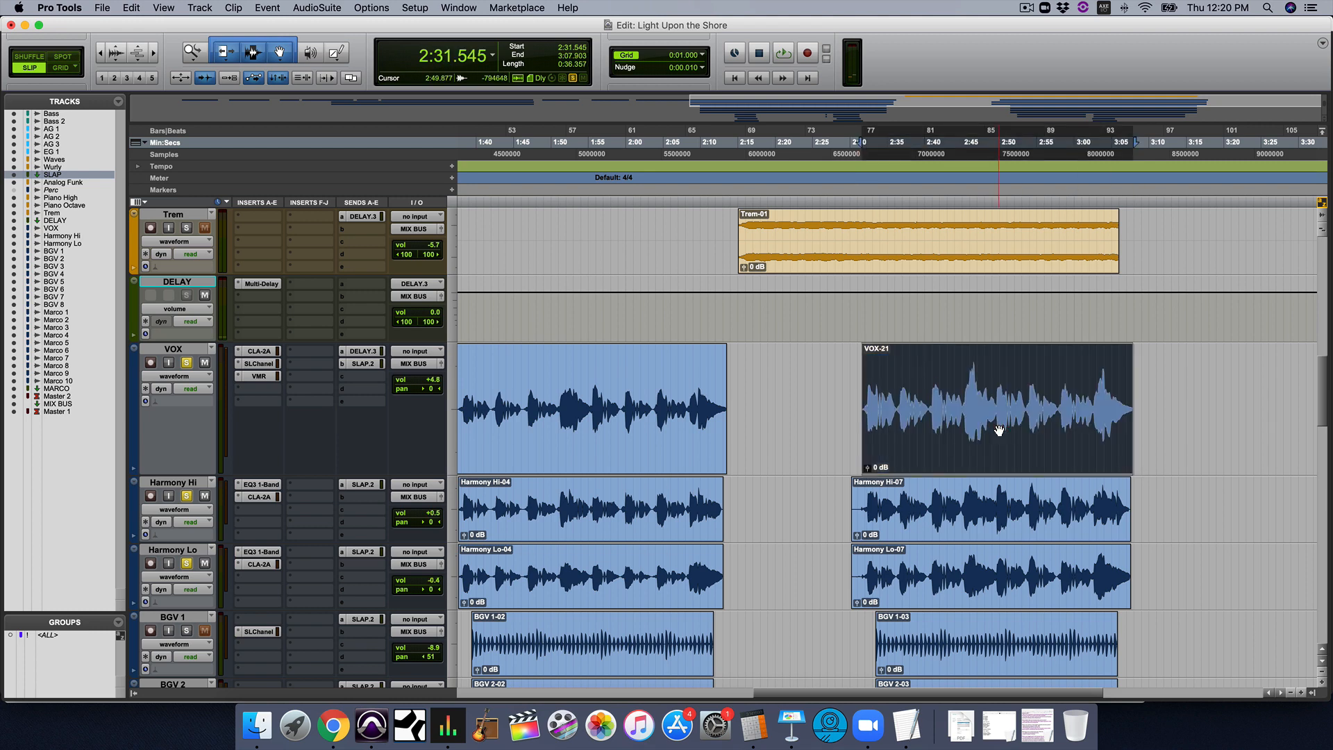
pyautogui.click(362, 352)
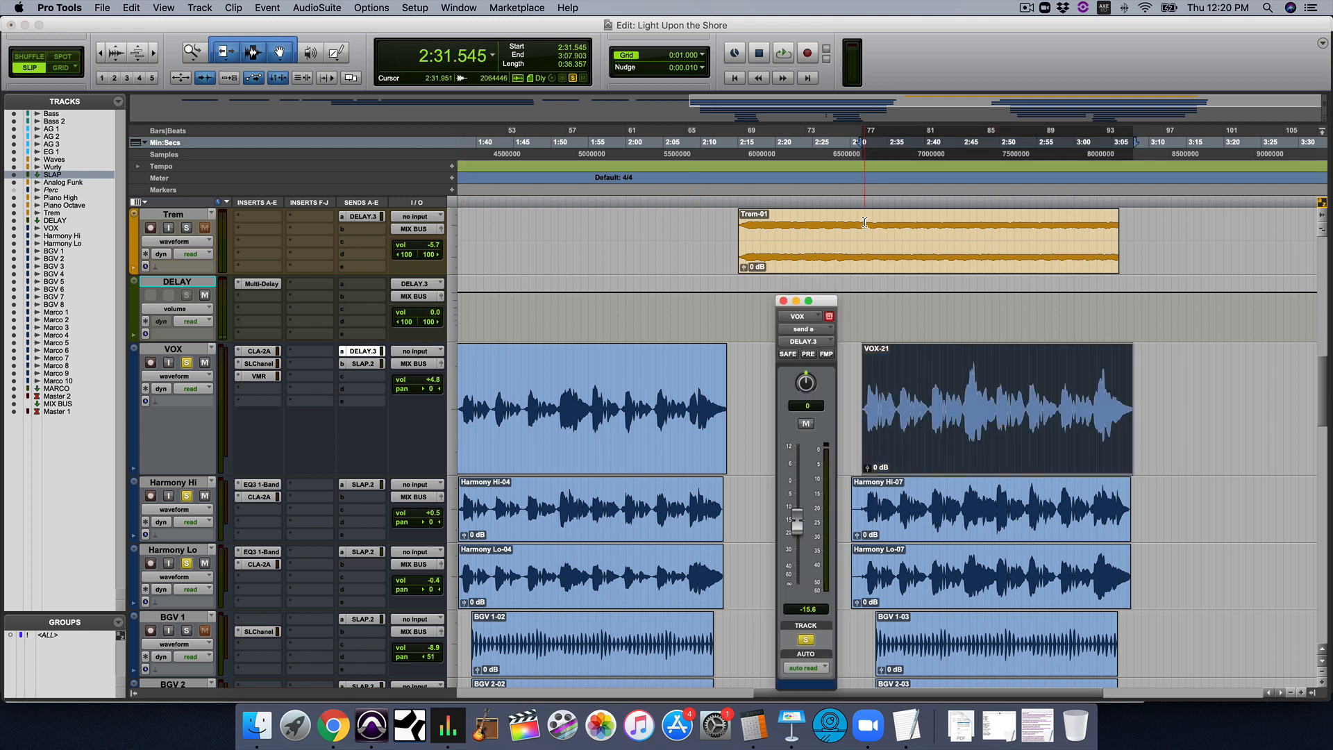
pyautogui.click(784, 302)
# Select the BGV 5-11 clip and view the vocal tracks across the whole song
pyautogui.scroll(-10, 1069, 420)
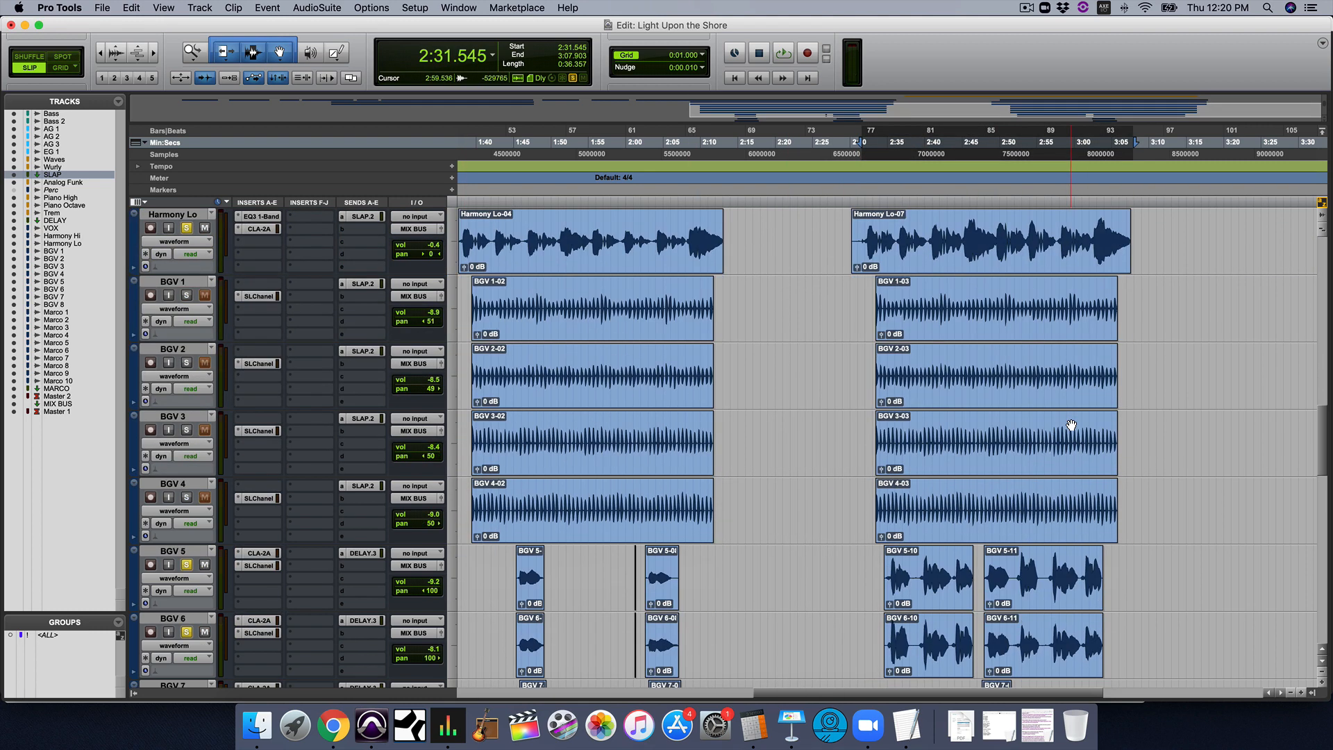
pyautogui.click(1055, 395)
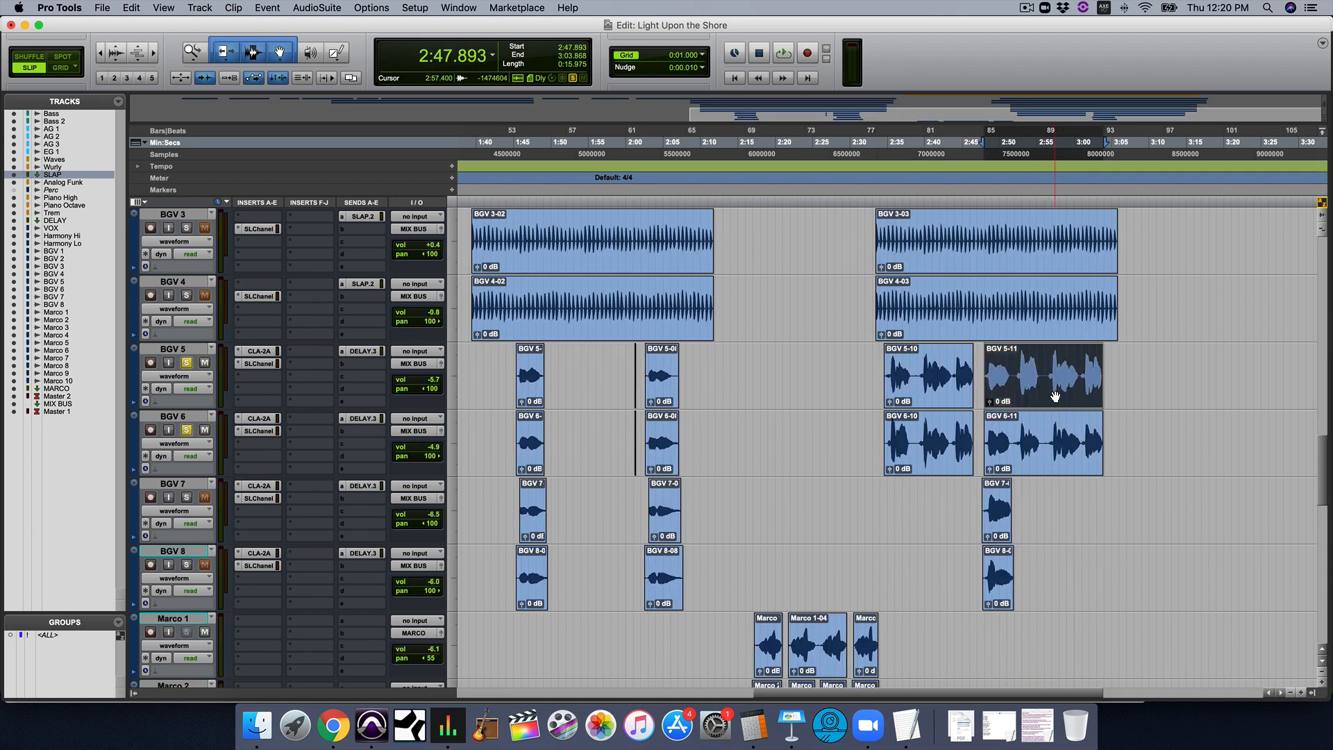
pyautogui.scroll(10, 1054, 395)
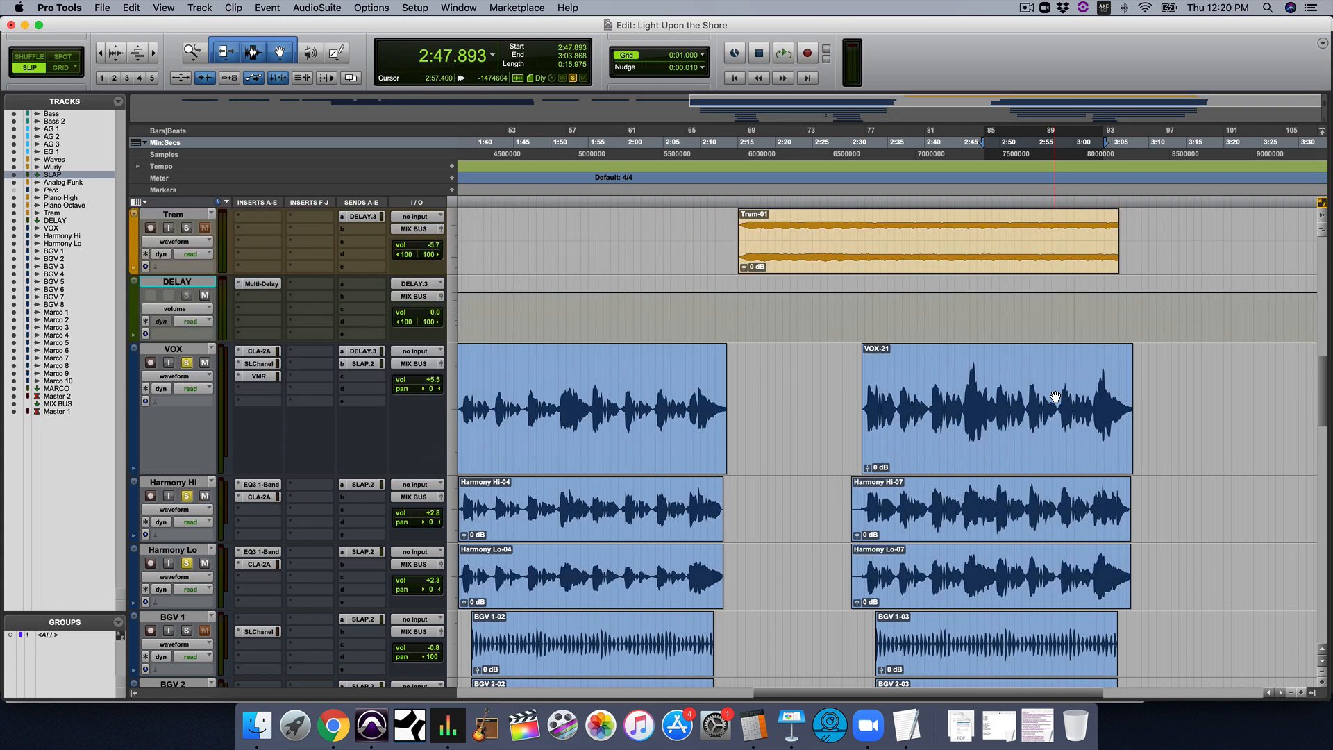
pyautogui.press('r')
pyautogui.press('r')
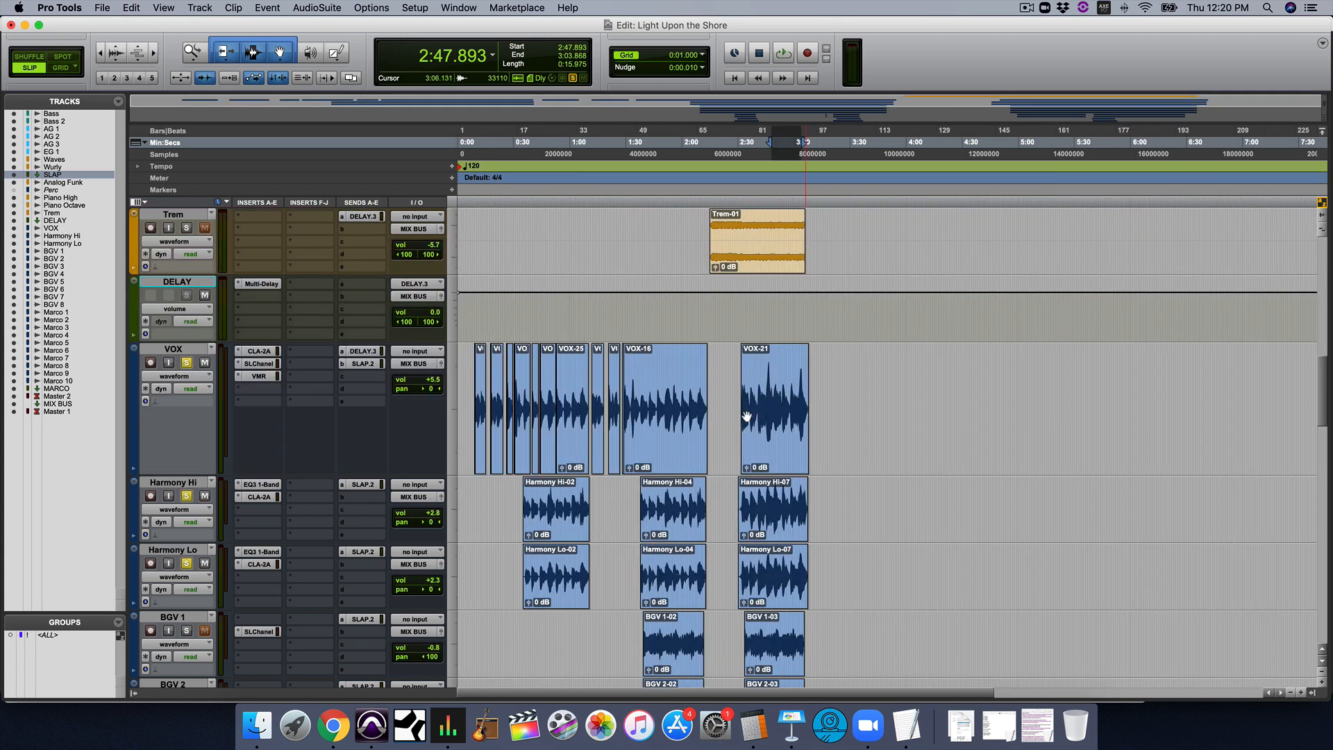